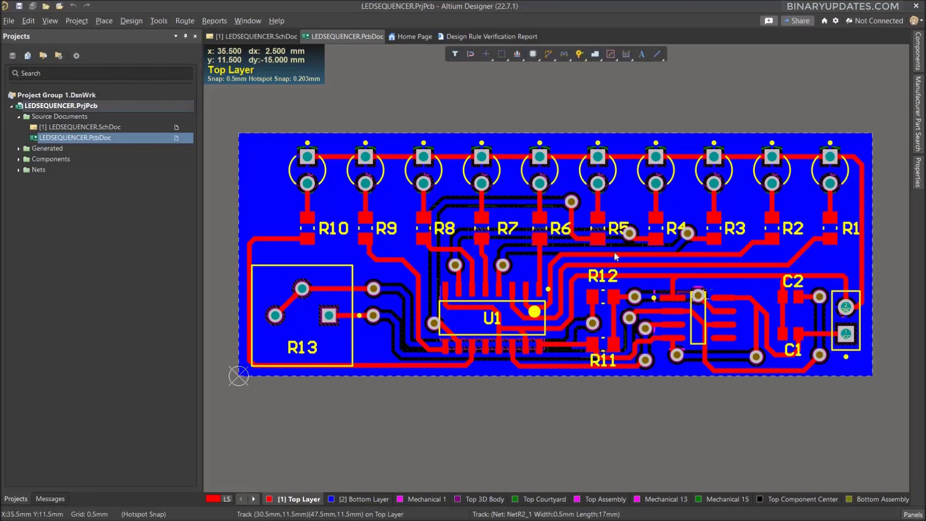
# Preview the LEDSEQUENCER board in 3D twice, returning to the 2D layer view each time.
pyautogui.press('3')
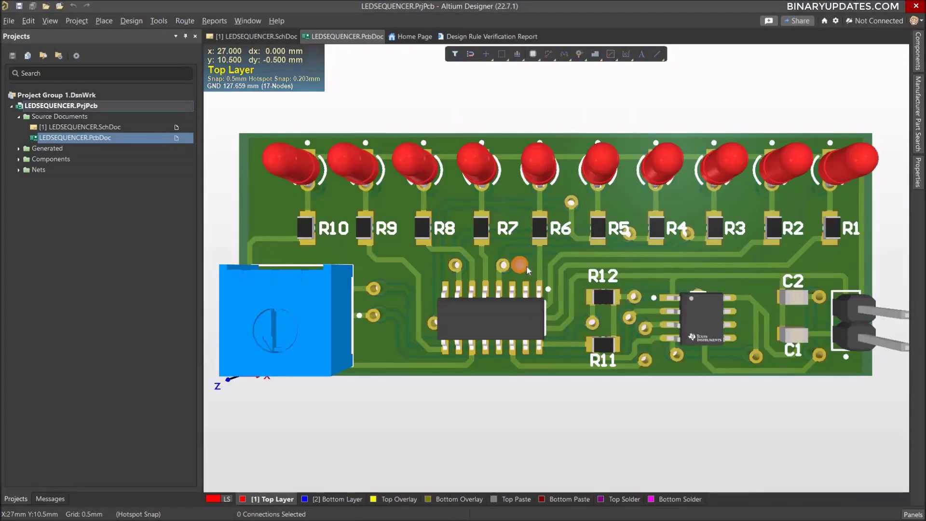
pyautogui.press('2')
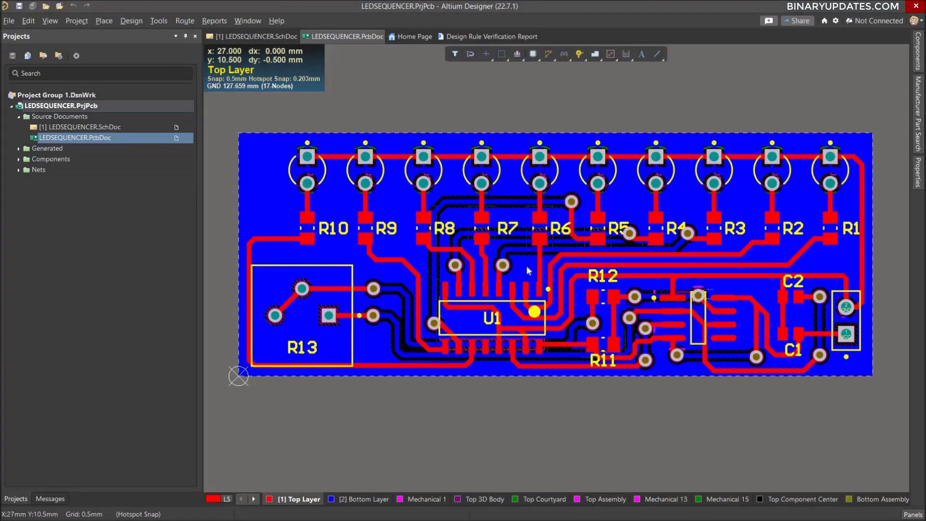
pyautogui.press('3')
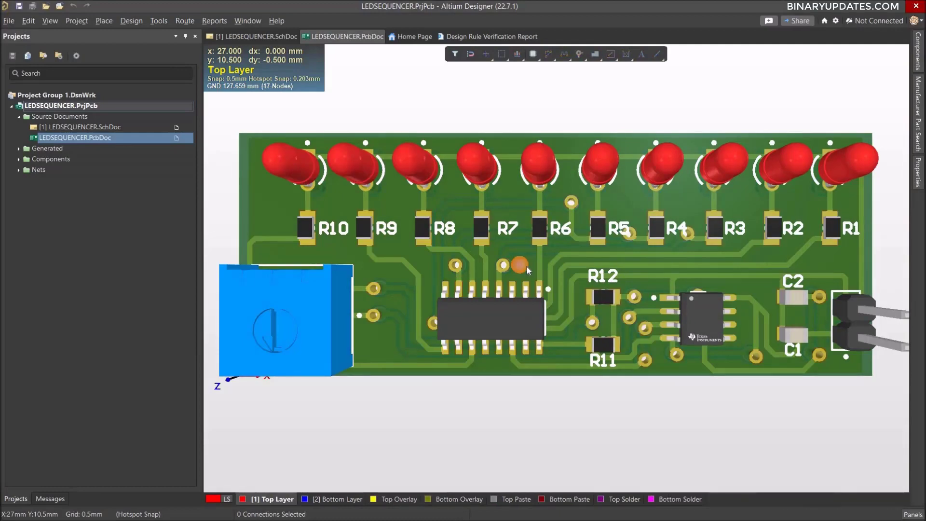
pyautogui.press('2')
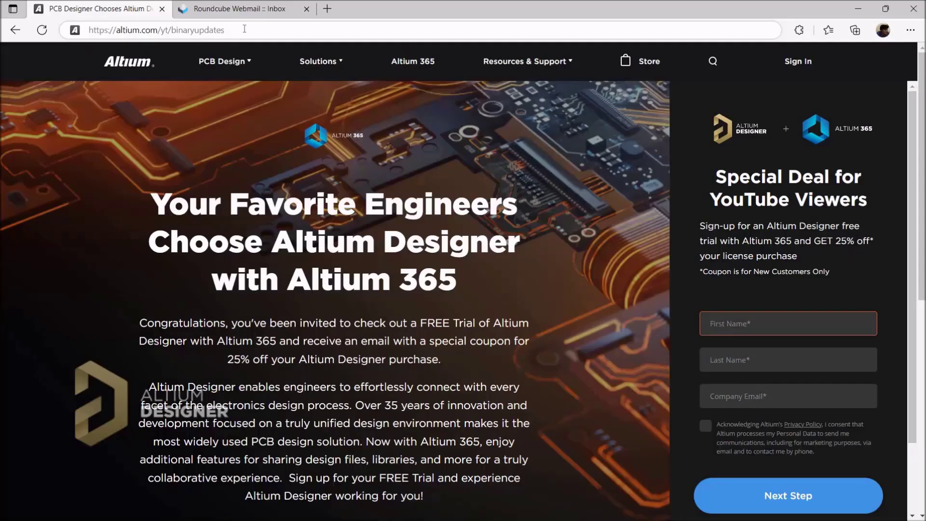
pyautogui.click(245, 29)
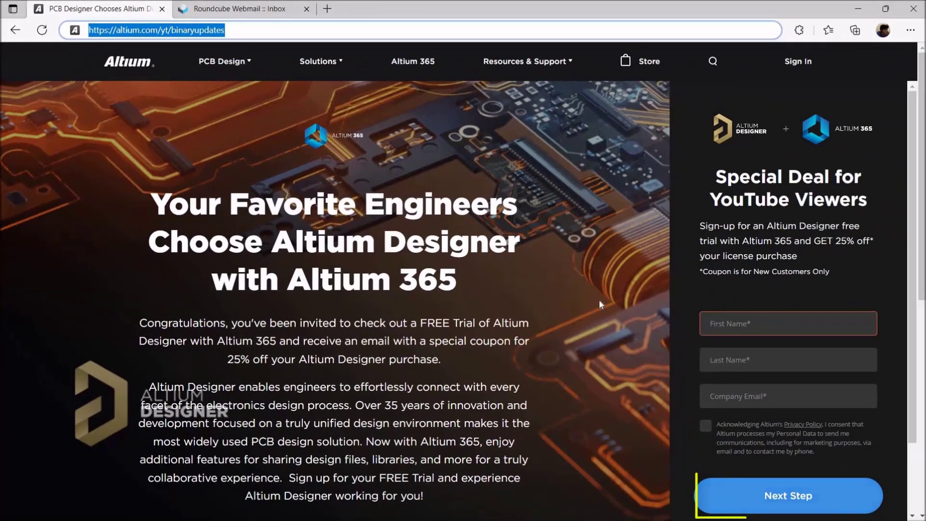
pyautogui.click(600, 300)
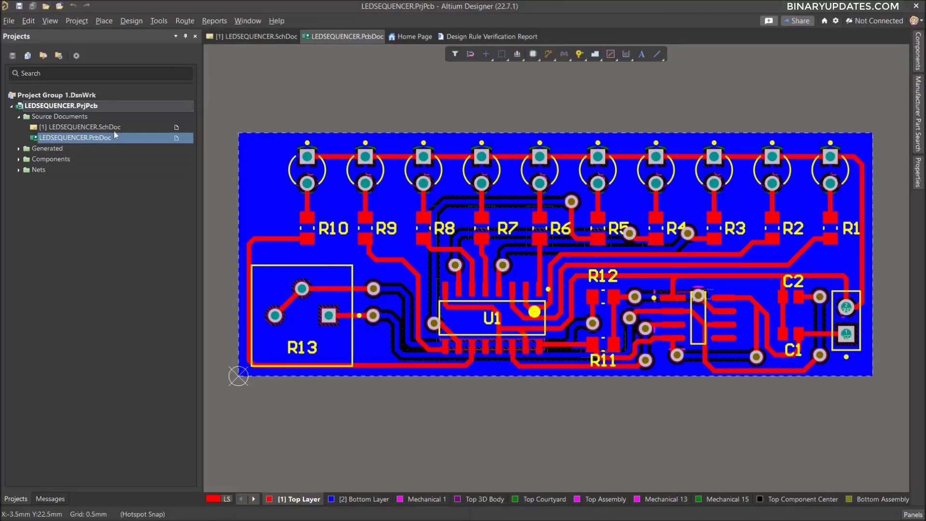
# Open the Gerber Files setup under File > Fabrication Outputs.
pyautogui.click(8, 21)
pyautogui.moveTo(66, 255)
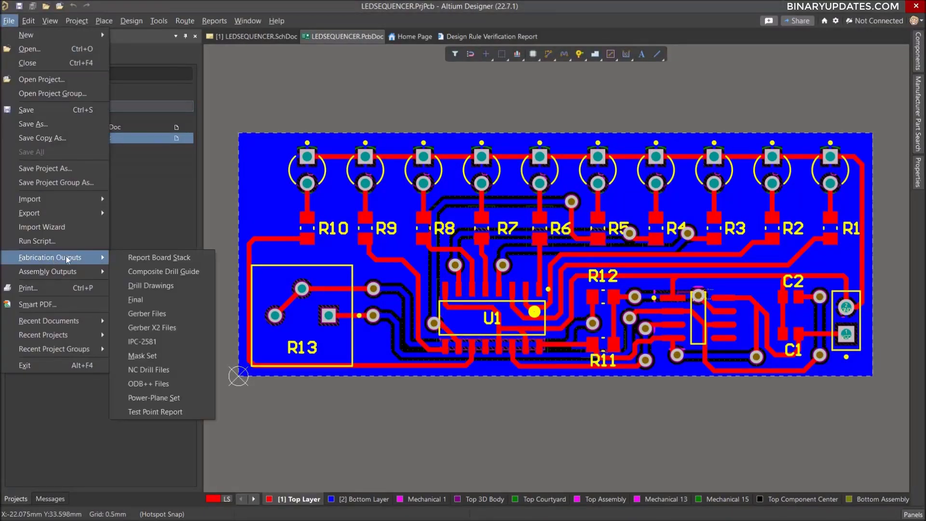
pyautogui.click(155, 315)
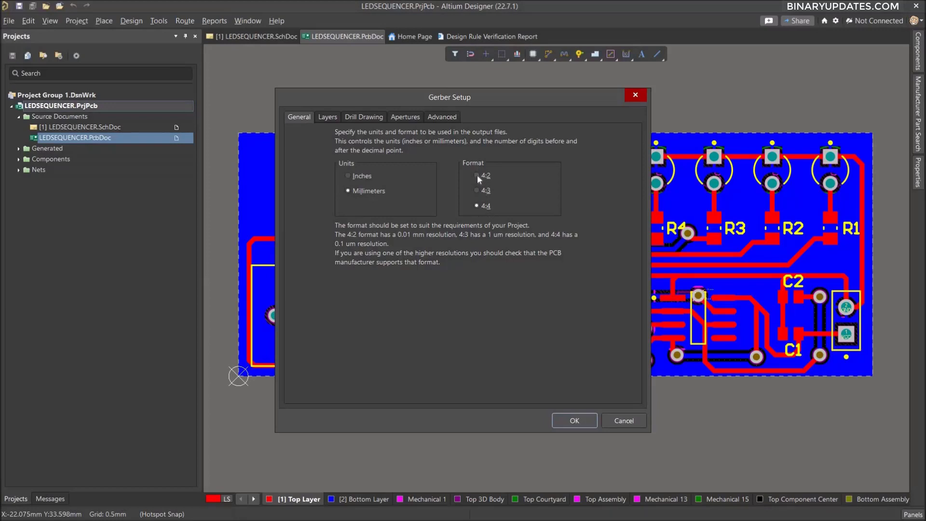
# Switch the Gerber number format to 4:4, keeping millimetre units.
pyautogui.click(477, 207)
# Set the Gerber Layers tab to plot all layers Used On the board.
pyautogui.click(331, 119)
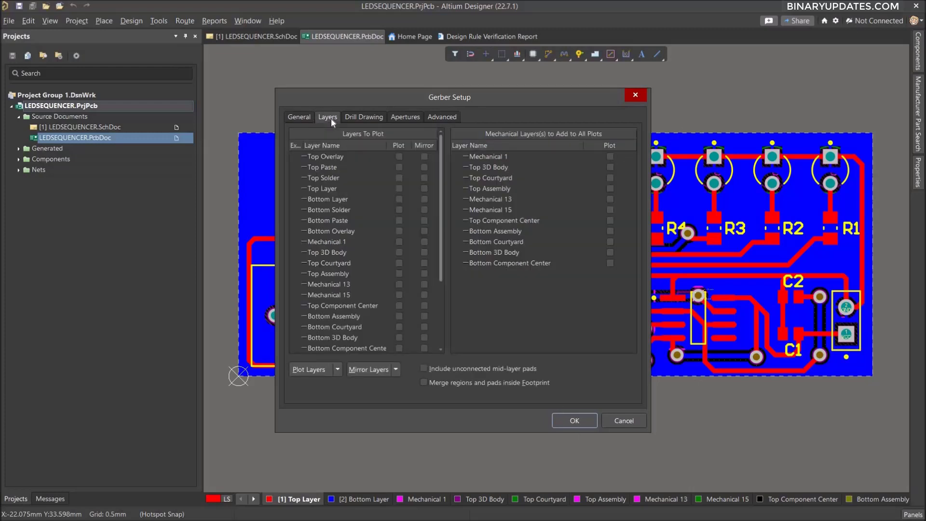
pyautogui.click(337, 370)
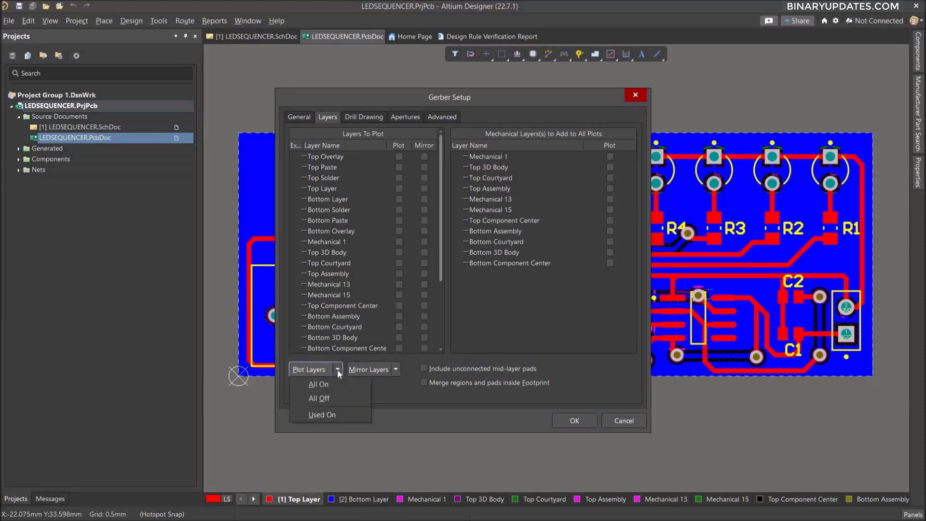
pyautogui.click(335, 415)
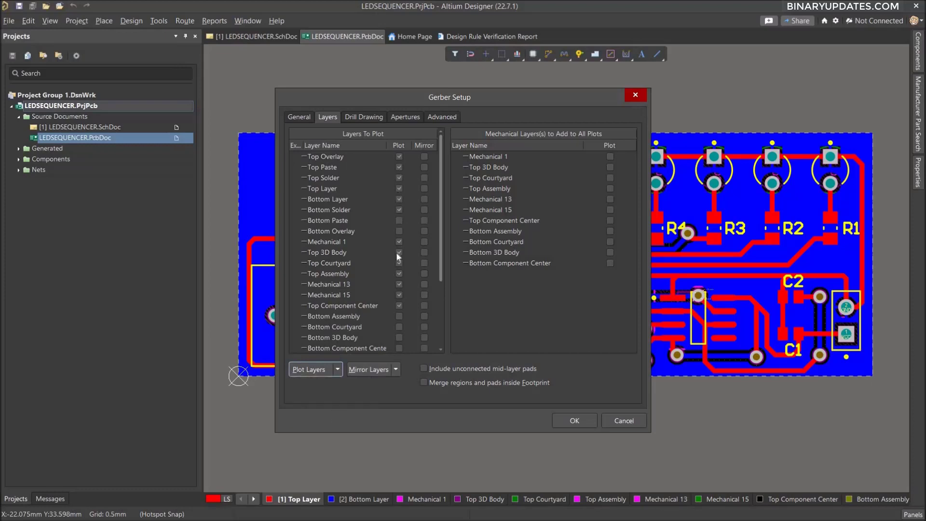
pyautogui.moveTo(441, 184)
pyautogui.mouseDown()
pyautogui.moveTo(440, 205)
pyautogui.moveTo(439, 180)
pyautogui.mouseUp()
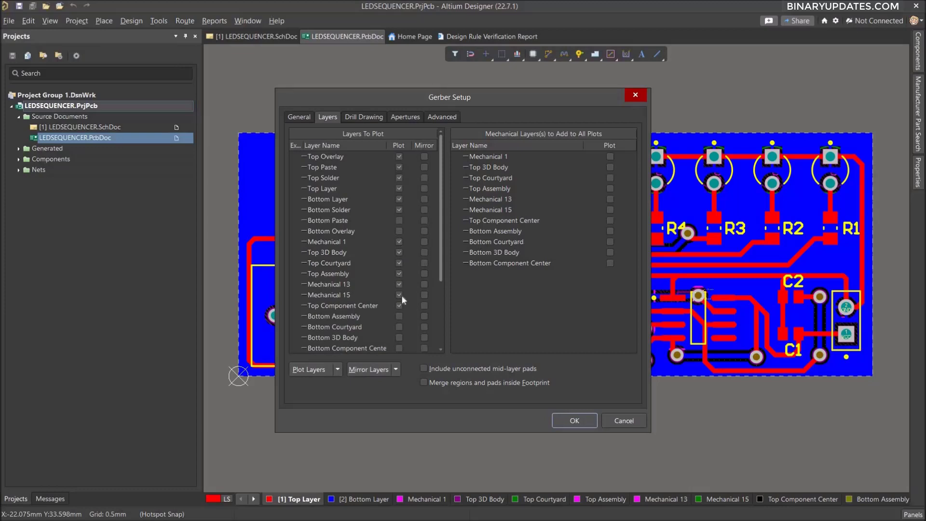
pyautogui.click(360, 118)
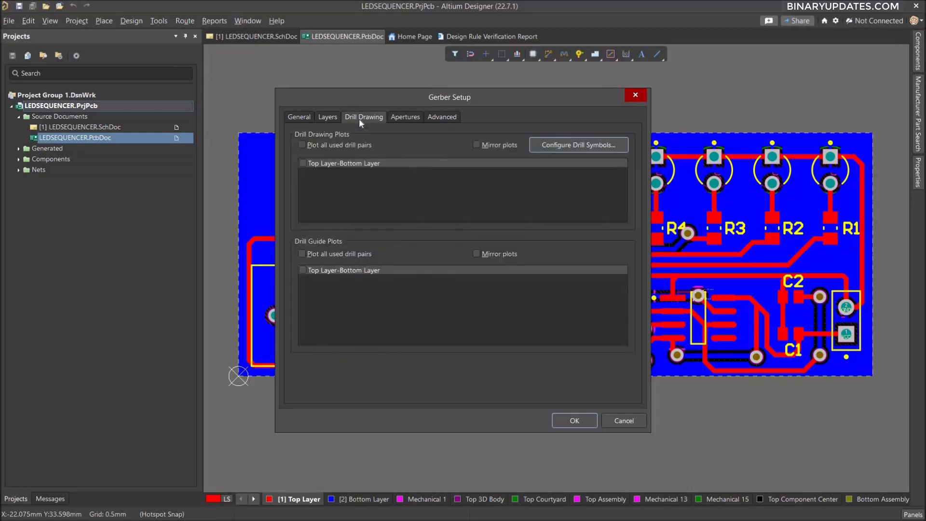
# Plot all used drill pairs in drill drawings and drill guides, then generate the Gerbers.
pyautogui.click(303, 145)
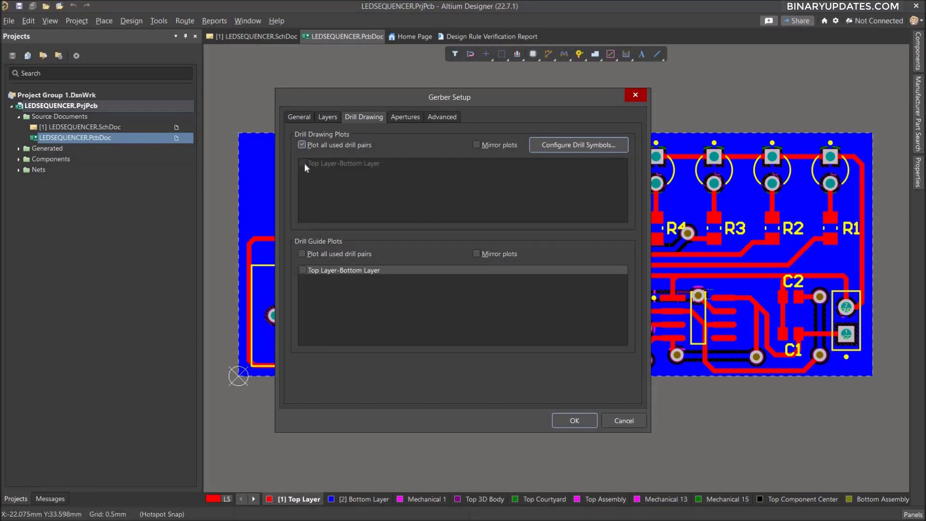
pyautogui.click(303, 254)
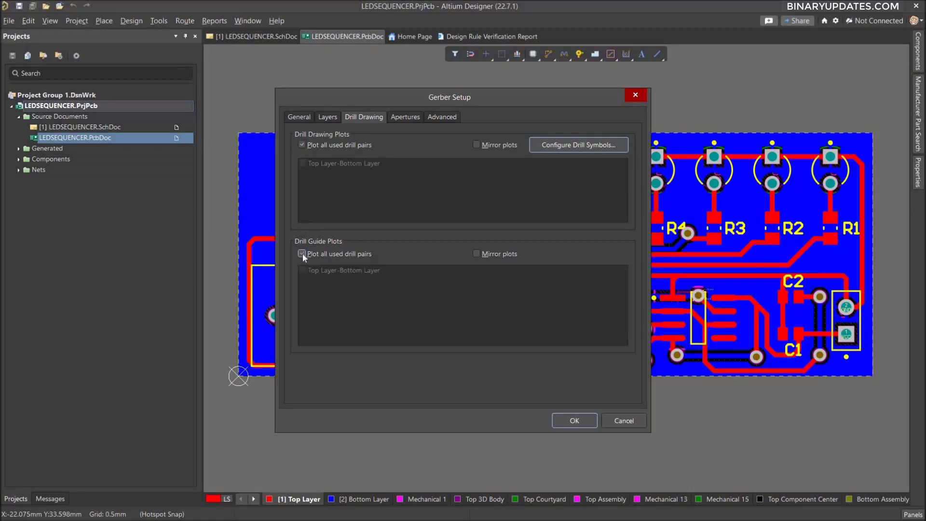
pyautogui.click(410, 120)
pyautogui.click(444, 117)
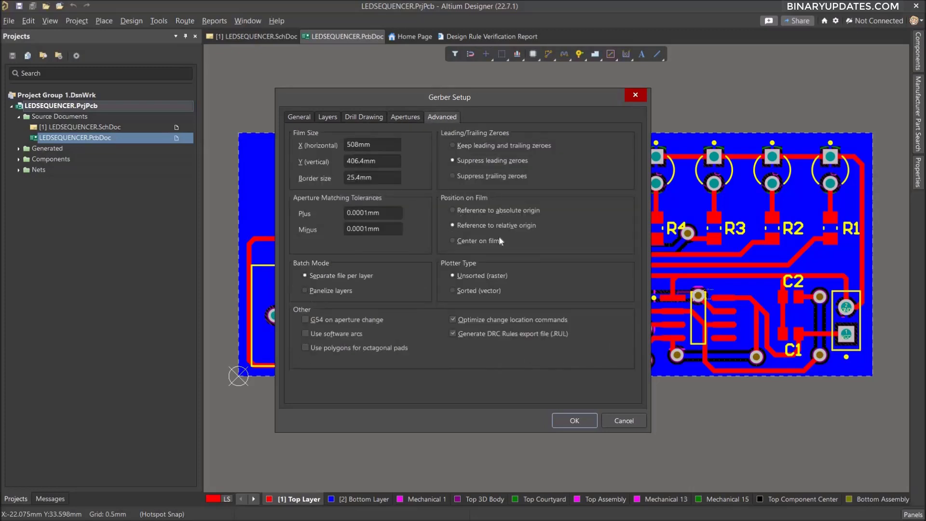
pyautogui.click(574, 421)
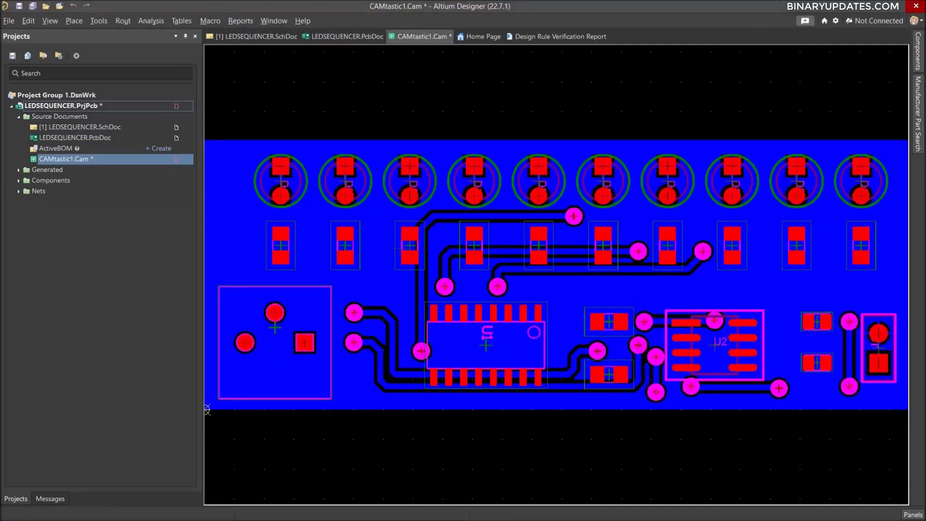
# Expand Generated > CAMtastic! Documents to list LEDSEQUENCER.GBL through LEDSEQUENCER.GTS.
pyautogui.keyDown('ctrl'); pyautogui.scroll(-3, 207, 409); pyautogui.keyUp('ctrl')
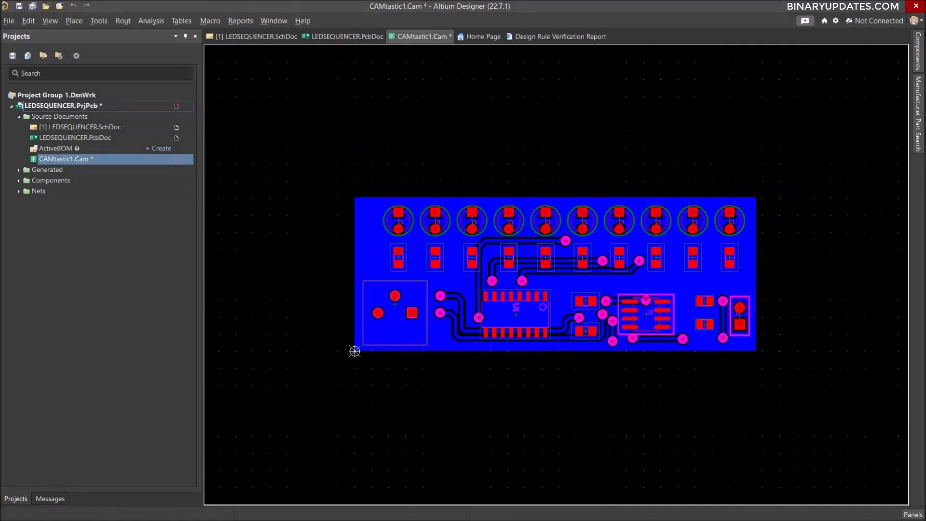
pyautogui.keyDown('ctrl'); pyautogui.scroll(2, 355, 351); pyautogui.keyUp('ctrl')
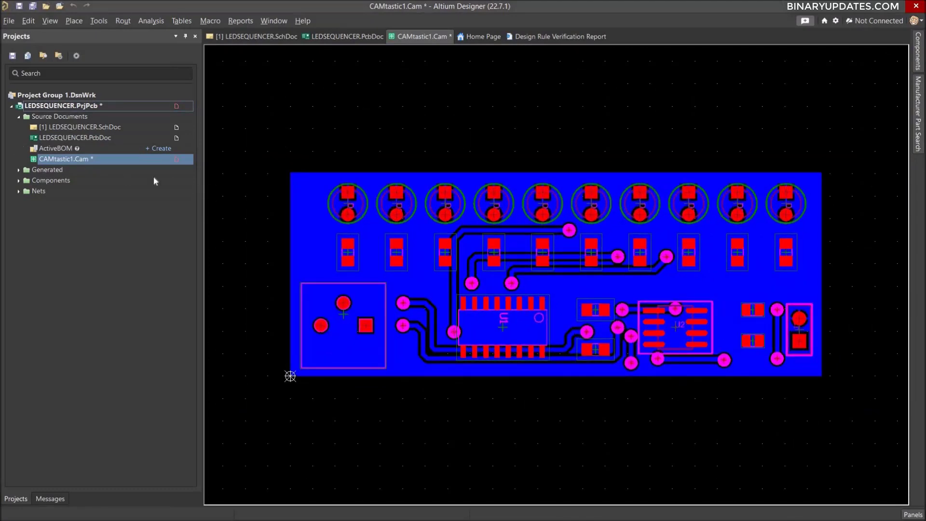
pyautogui.click(18, 169)
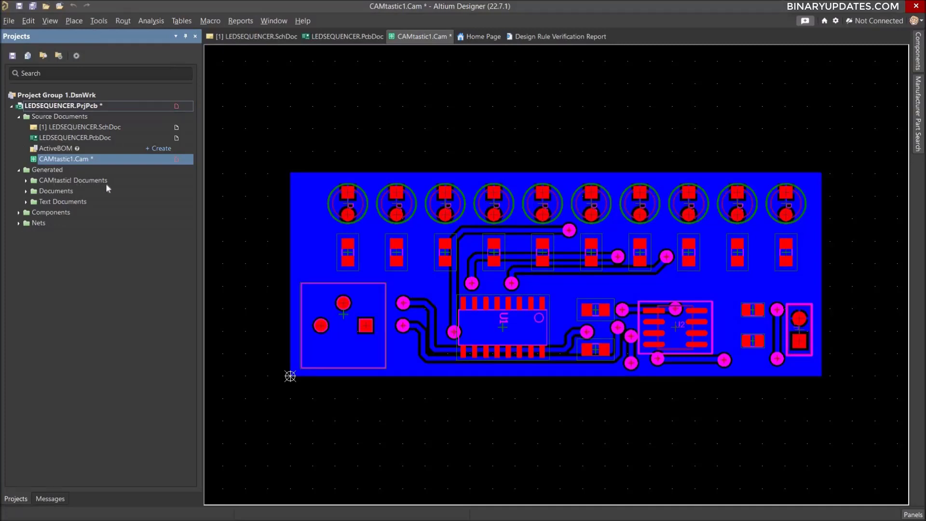
pyautogui.doubleClick(53, 180)
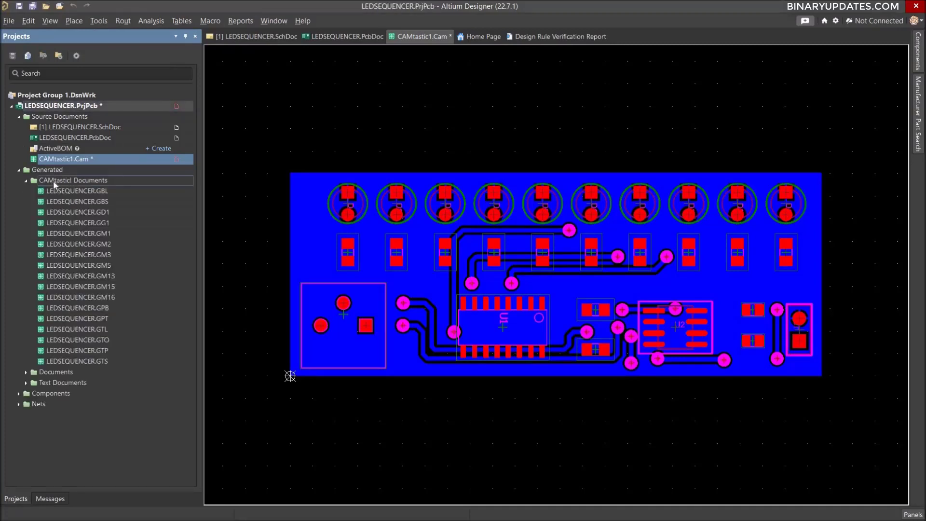
# Open the LEDSEQUENCER.GBL, .GBS and .GTL Gerber layers each in its own tab.
pyautogui.doubleClick(96, 192)
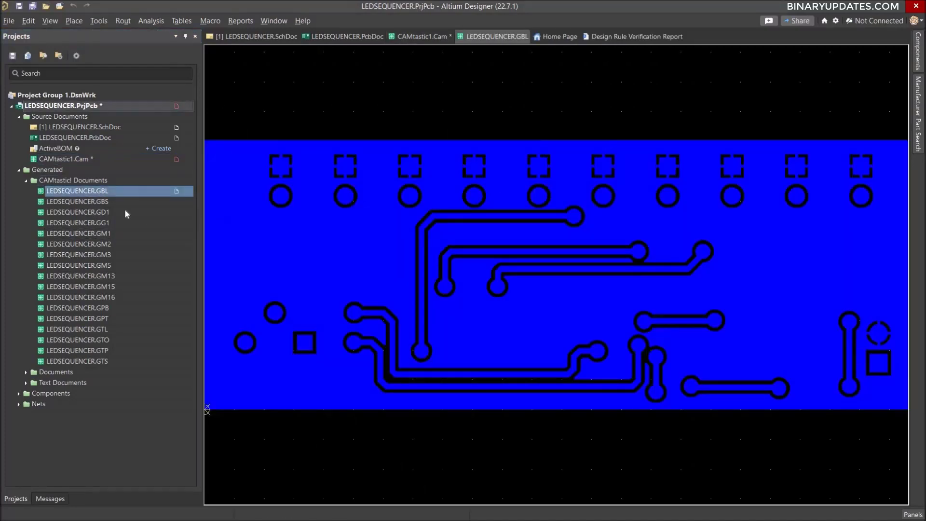
pyautogui.doubleClick(101, 203)
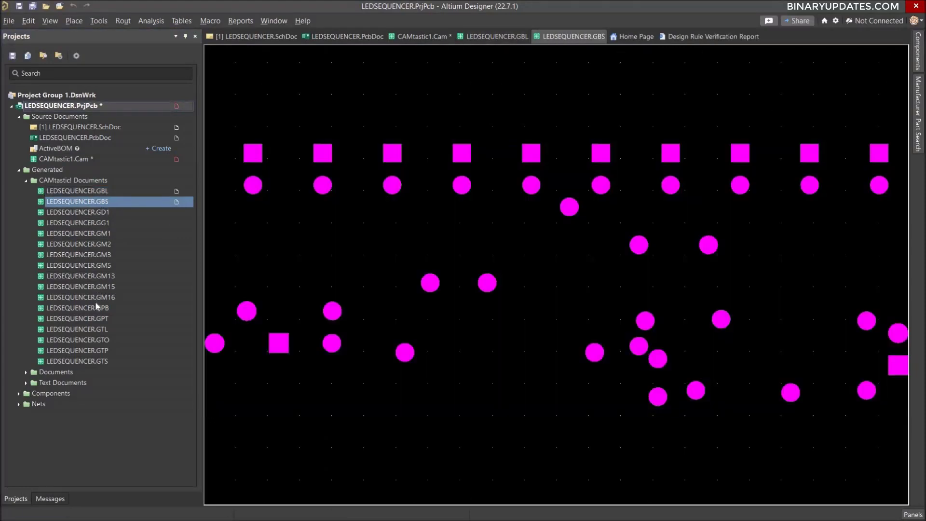
pyautogui.doubleClick(102, 330)
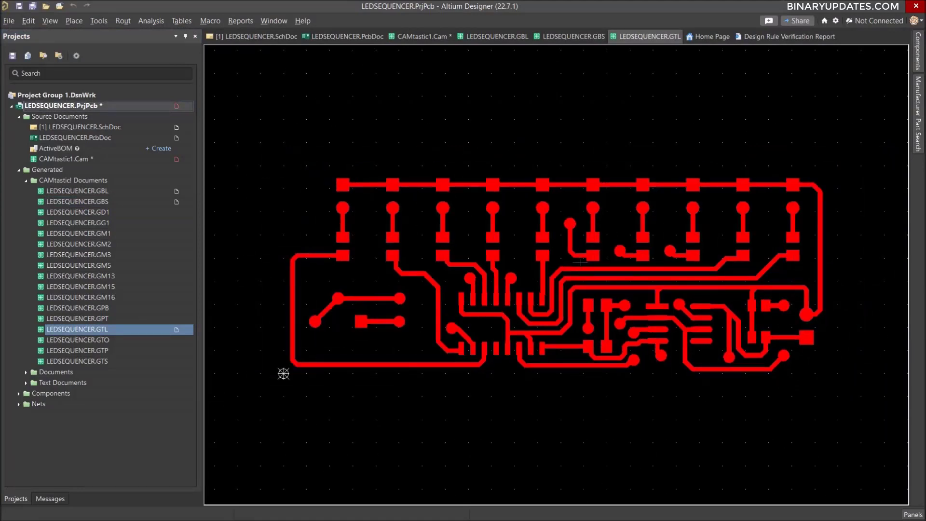
pyautogui.click(25, 180)
# Return to the CAMtastic1 view, browse the generated Documents and Text Documents folders, then minimise Altium.
pyautogui.click(67, 160)
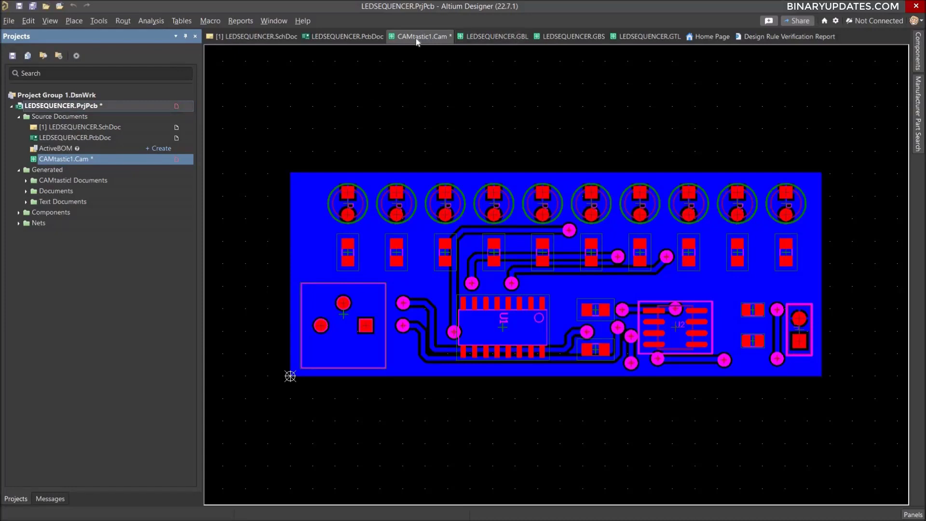
pyautogui.click(27, 191)
pyautogui.click(26, 213)
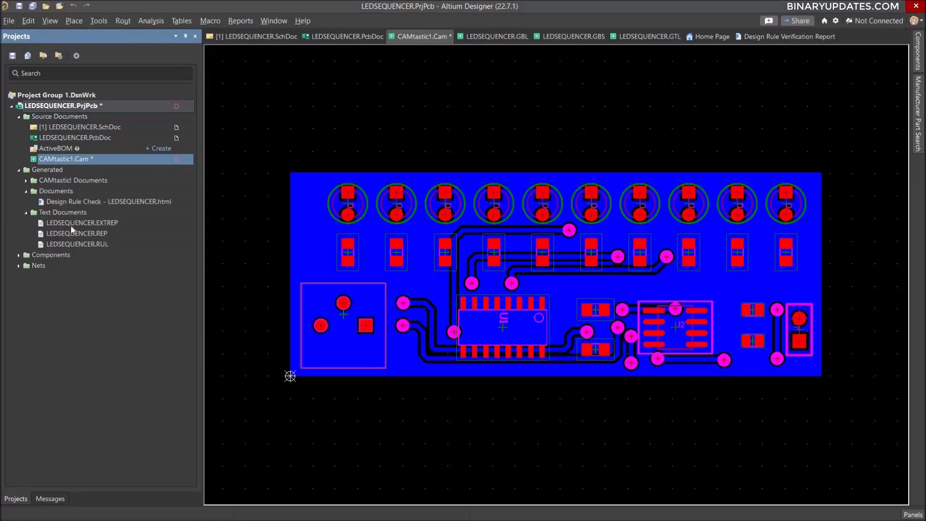
pyautogui.click(26, 181)
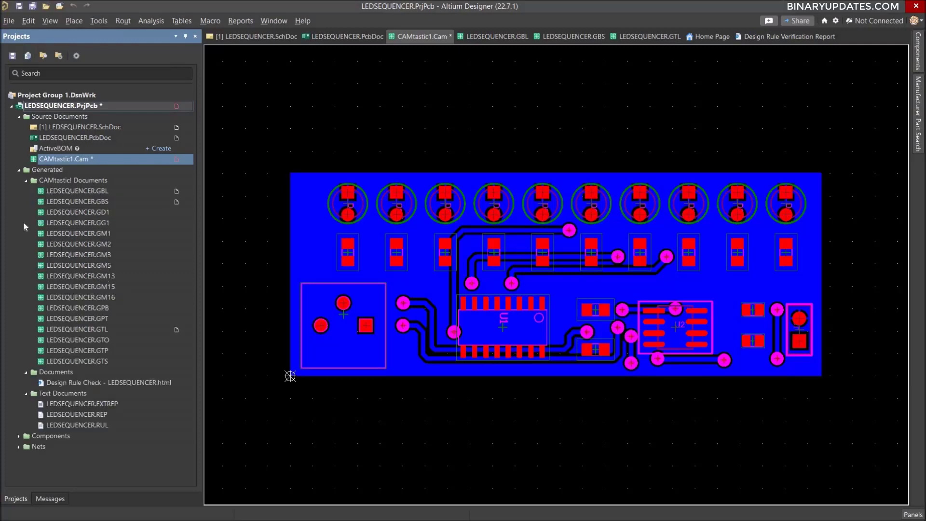
pyautogui.click(26, 181)
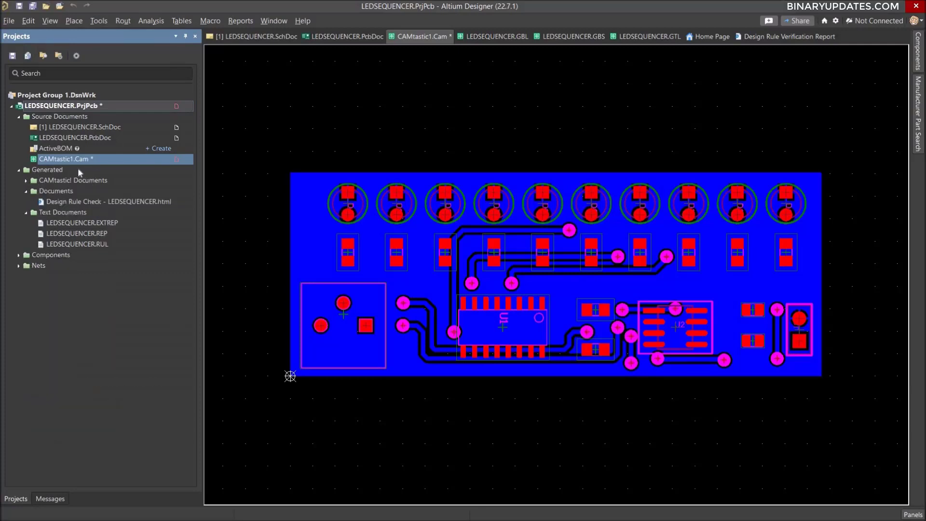
pyautogui.click(874, 13)
# Navigate File Explorer to C:\Users\Public\Public Documents\Altium\Projects\LEDSEQUENCER.
pyautogui.doubleClick(21, 25)
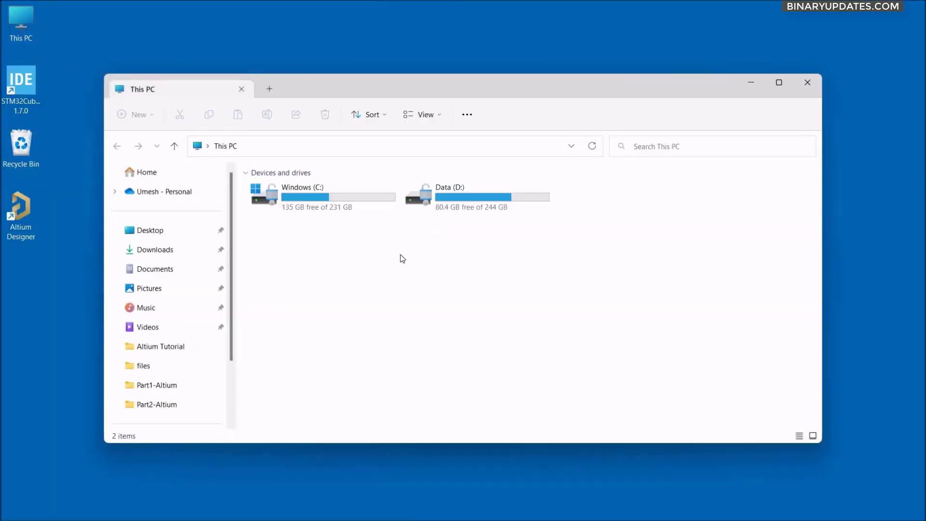
pyautogui.doubleClick(312, 187)
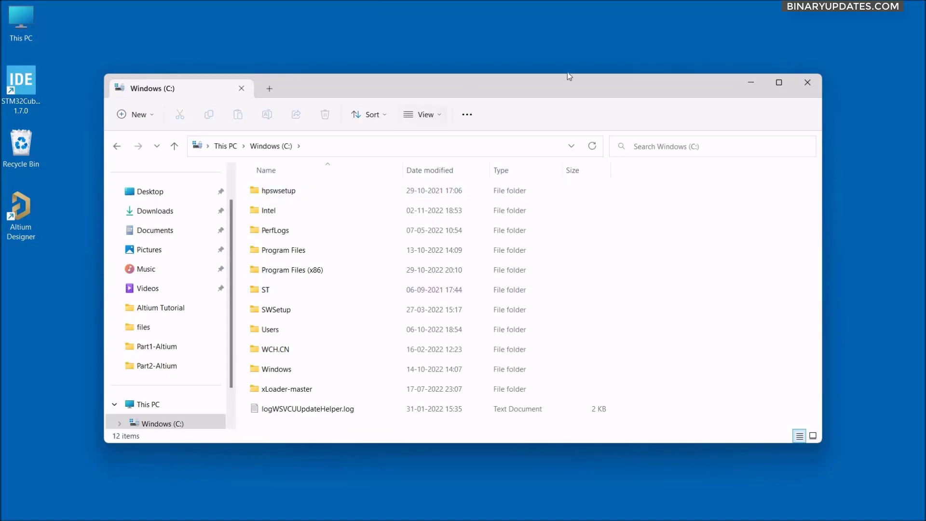
pyautogui.click(779, 82)
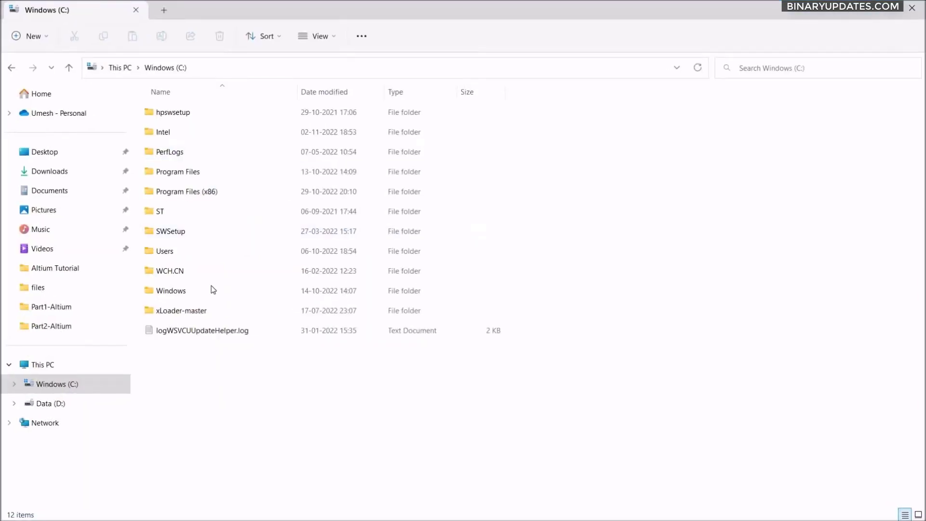
pyautogui.doubleClick(184, 256)
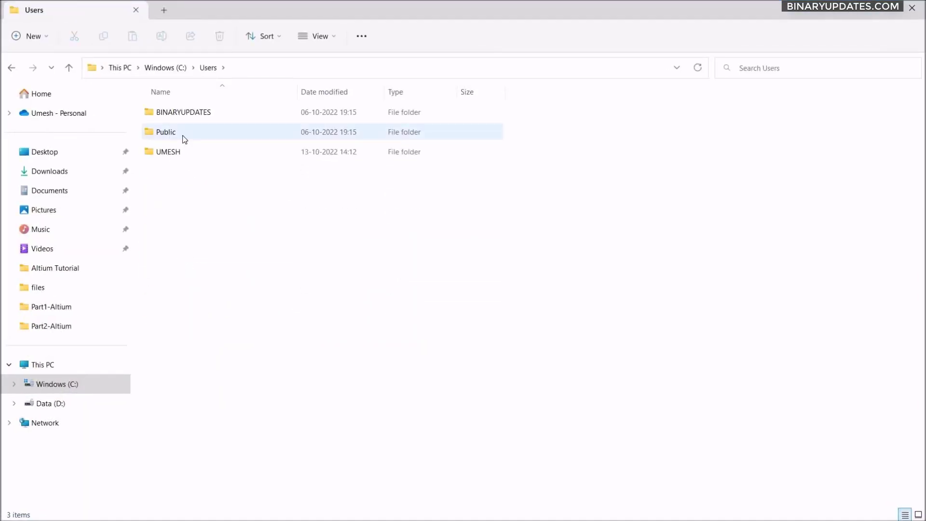
pyautogui.doubleClick(184, 138)
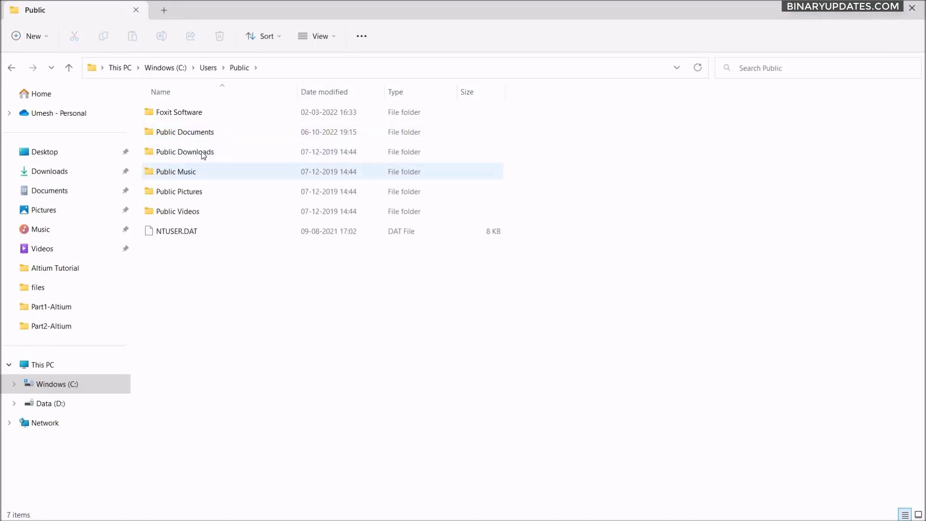
pyautogui.doubleClick(201, 135)
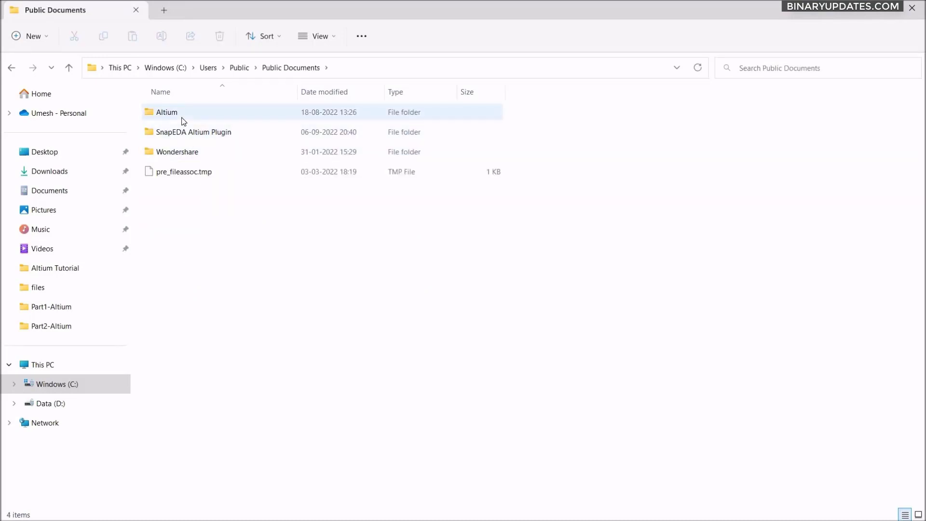
pyautogui.doubleClick(182, 118)
pyautogui.doubleClick(175, 154)
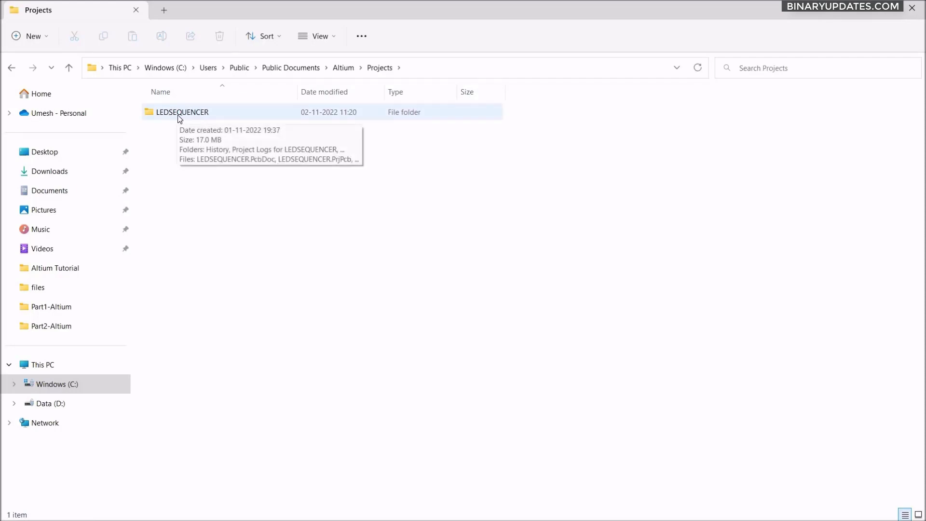
pyautogui.doubleClick(179, 117)
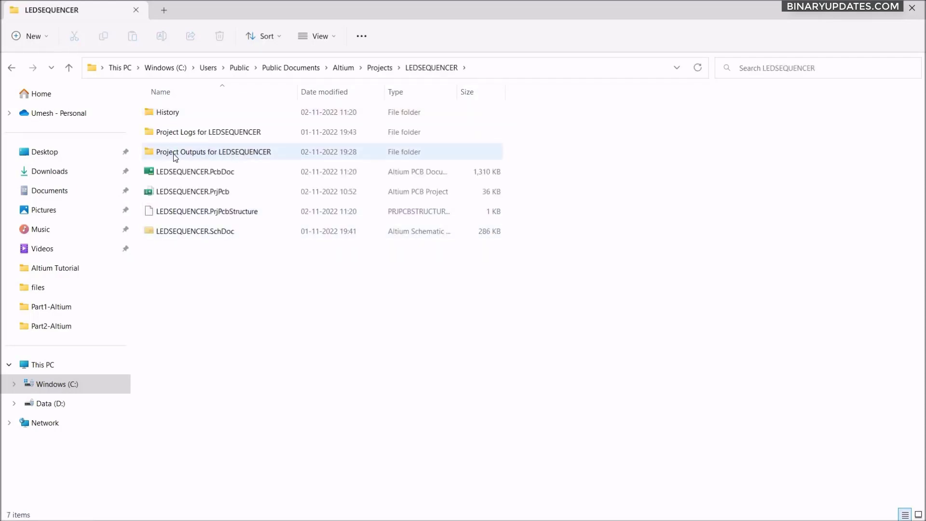
# Review the 25 generated files in the LEDSEQUENCER Project Outputs folder.
pyautogui.doubleClick(235, 155)
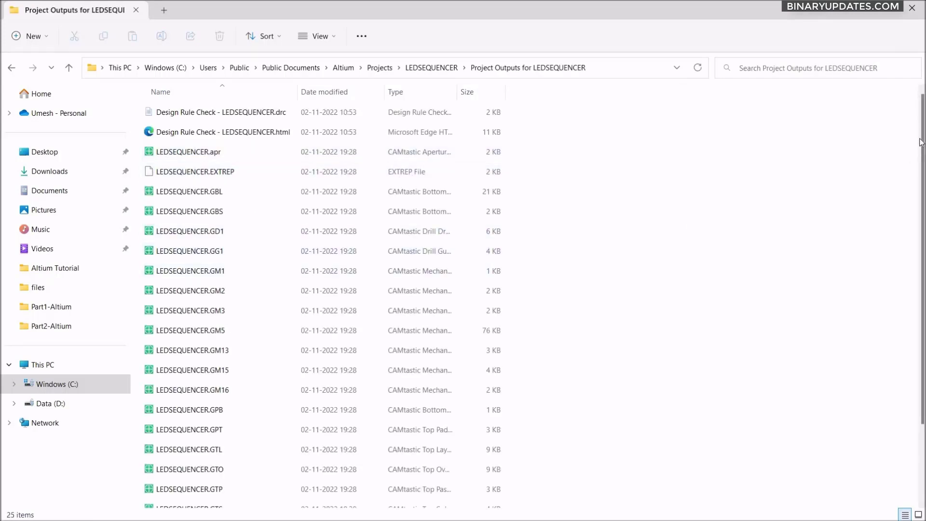
pyautogui.scroll(-2, 915, 153)
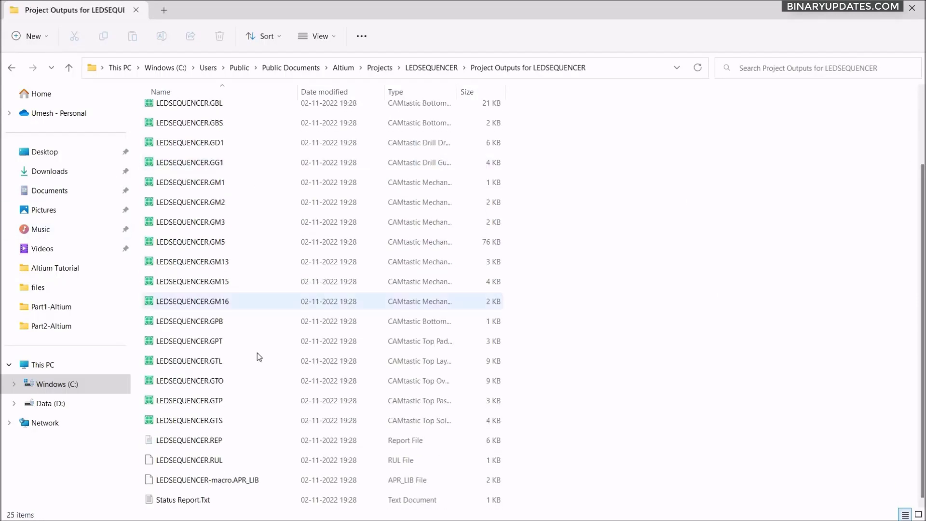
pyautogui.scroll(2, 287, 368)
pyautogui.scroll(-2, 287, 369)
pyautogui.scroll(2, 288, 369)
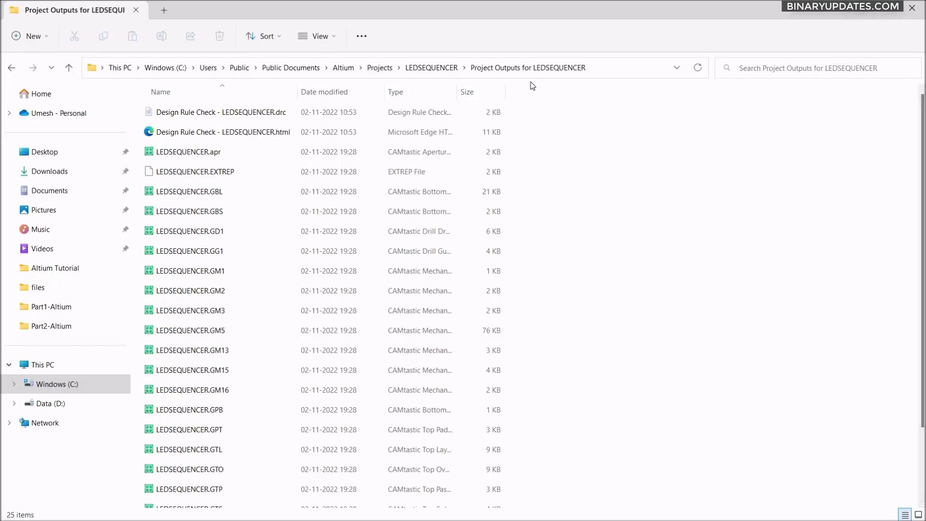
# Go back to the LEDSEQUENCER folder and bring Altium Designer back to the front.
pyautogui.click(12, 68)
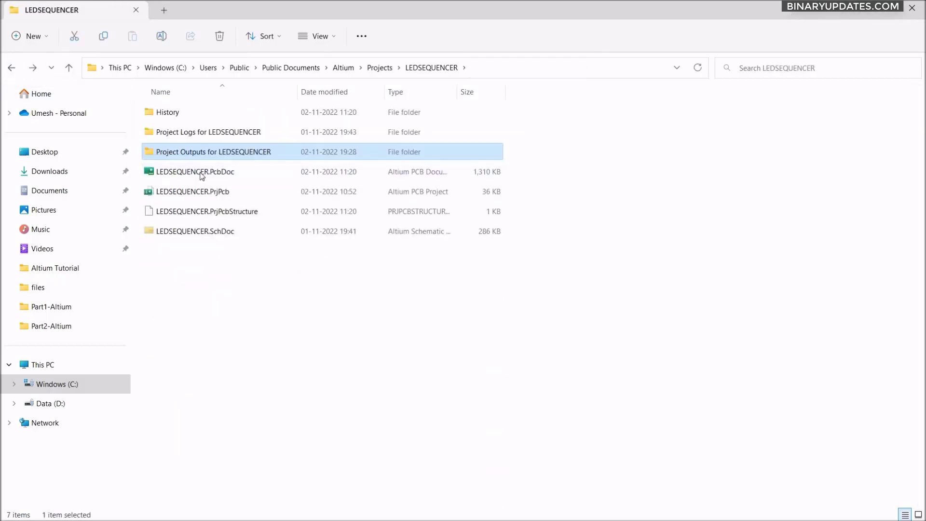
pyautogui.click(858, 7)
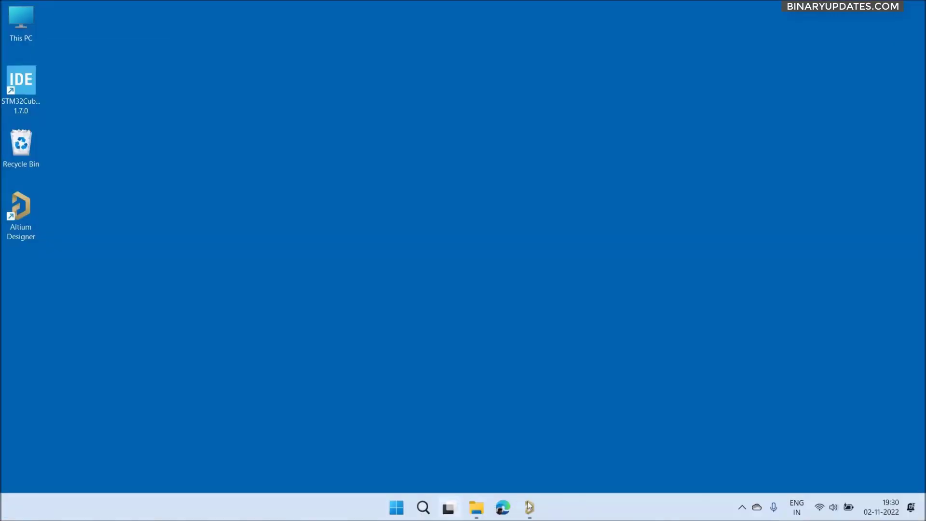
pyautogui.click(530, 511)
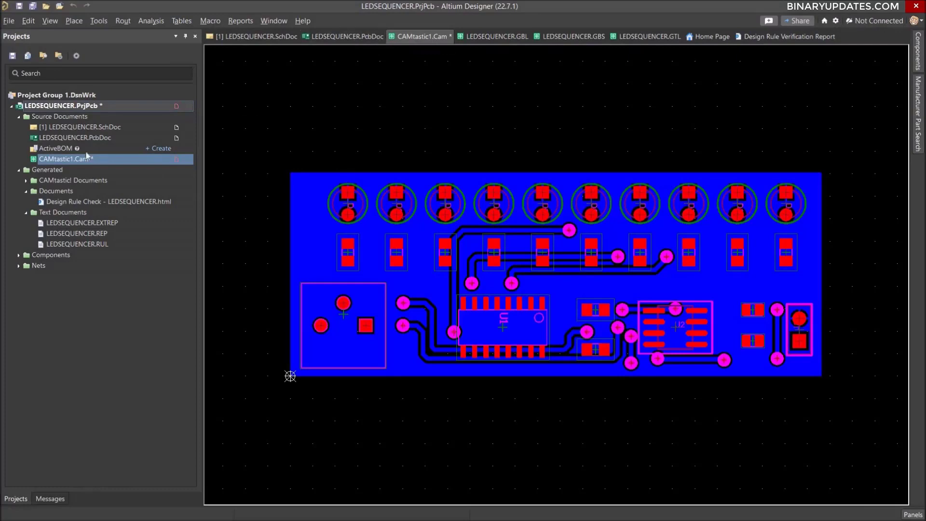
# Close the CAMtastic1.Cam document without saving.
pyautogui.rightClick(420, 36)
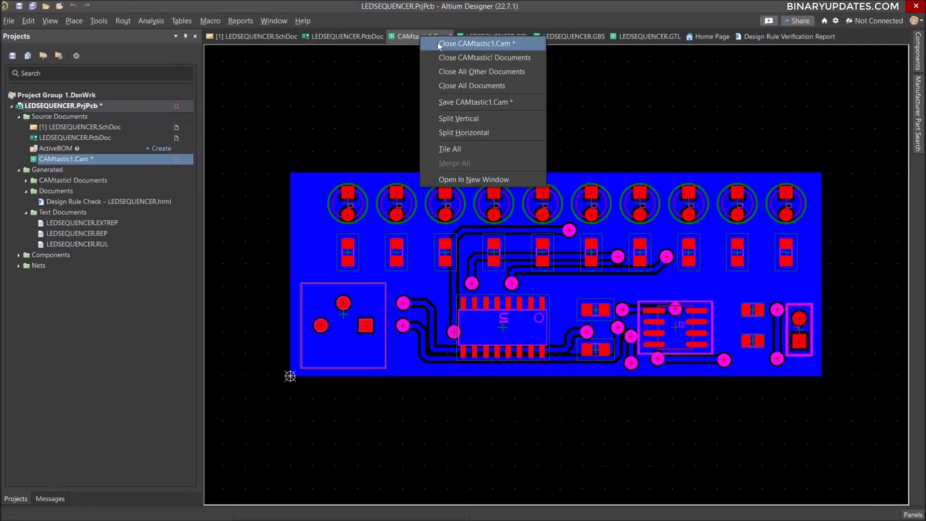
pyautogui.click(437, 42)
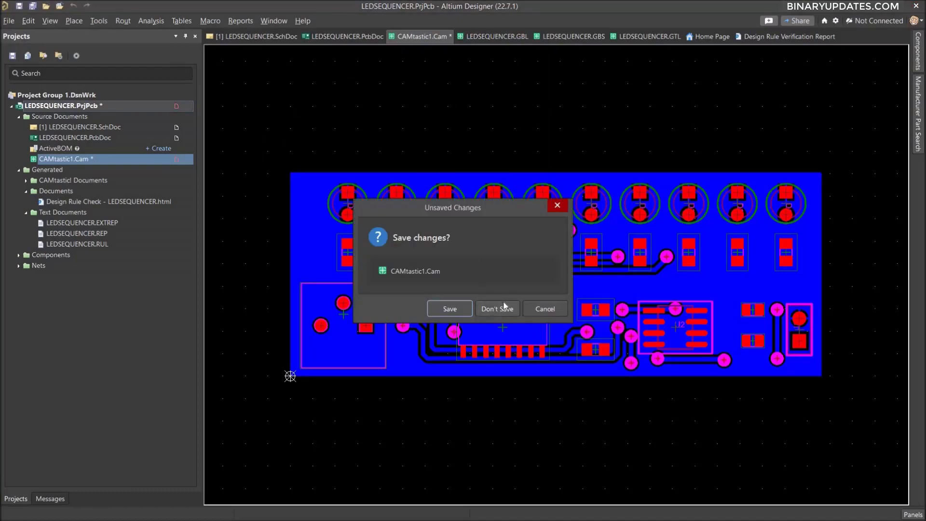
pyautogui.click(498, 308)
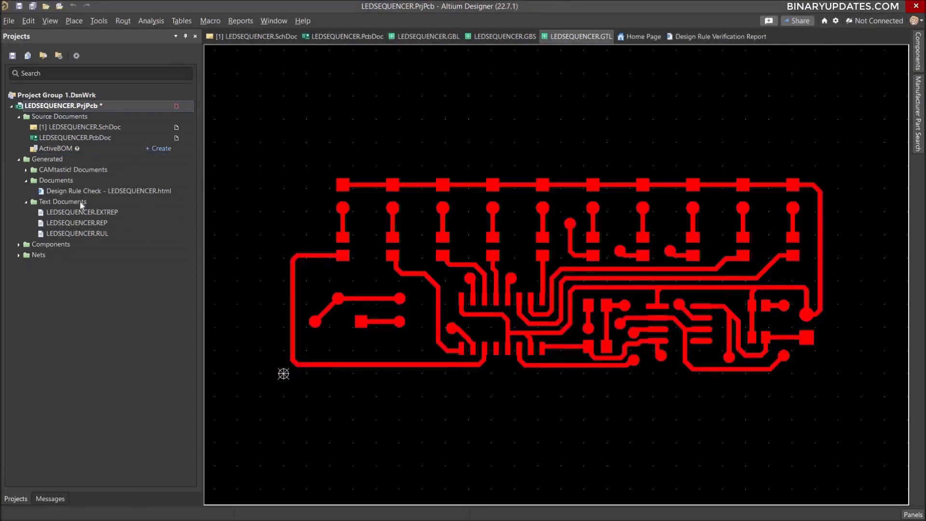
# Collapse the project's document groups and switch to the LEDSEQUENCER.PcbDoc layout.
pyautogui.click(26, 180)
pyautogui.click(26, 170)
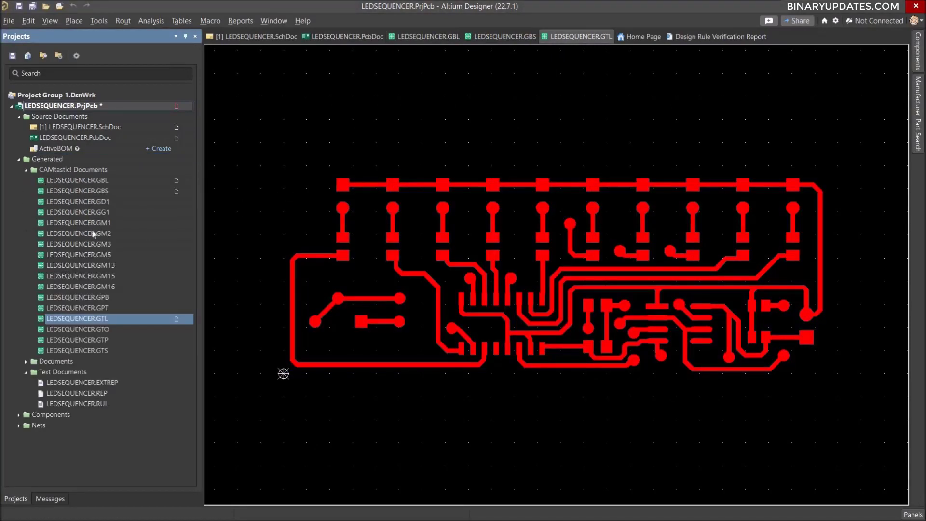
pyautogui.click(26, 169)
pyautogui.click(75, 137)
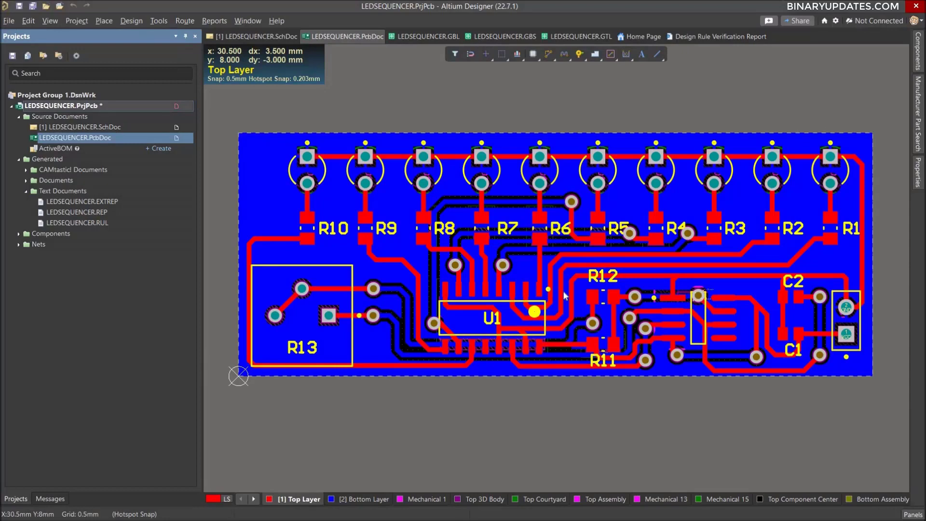
# Open the NC Drill Files setup under File > Fabrication Outputs.
pyautogui.click(9, 21)
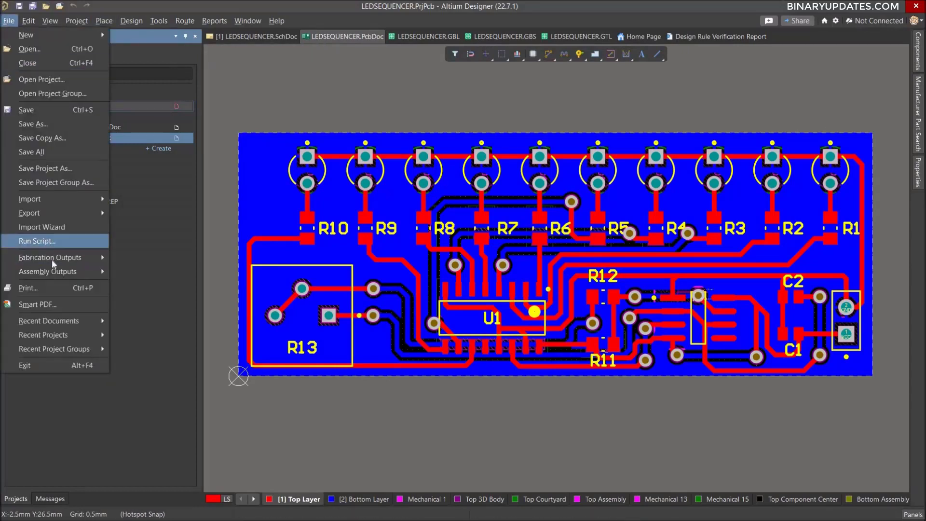
pyautogui.moveTo(53, 260)
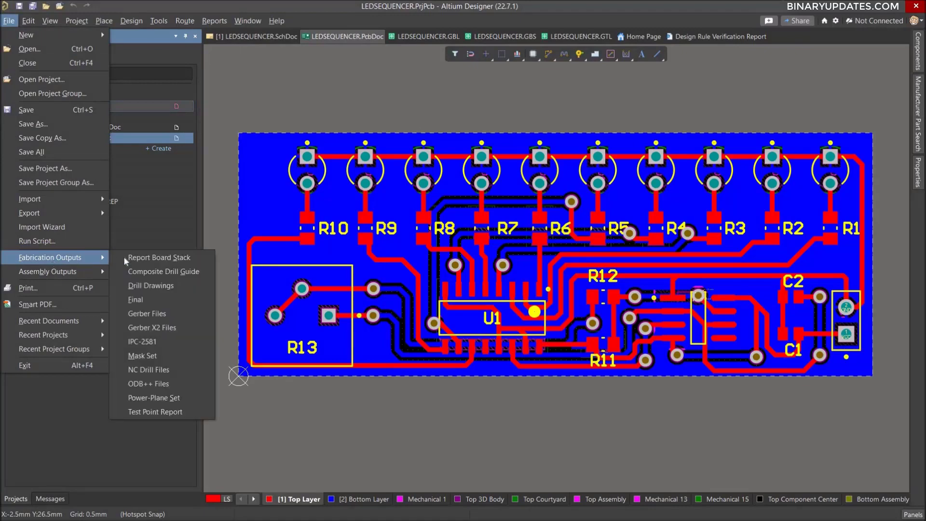
pyautogui.click(162, 373)
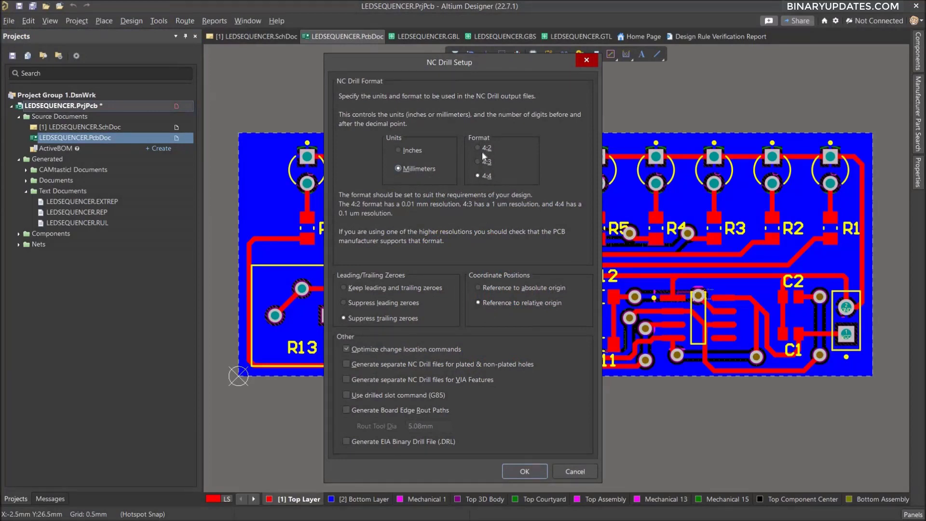
# Accept the NC Drill Setup and import the drill data to show the drill holes in CAMtastic1.Cam.
pyautogui.click(524, 476)
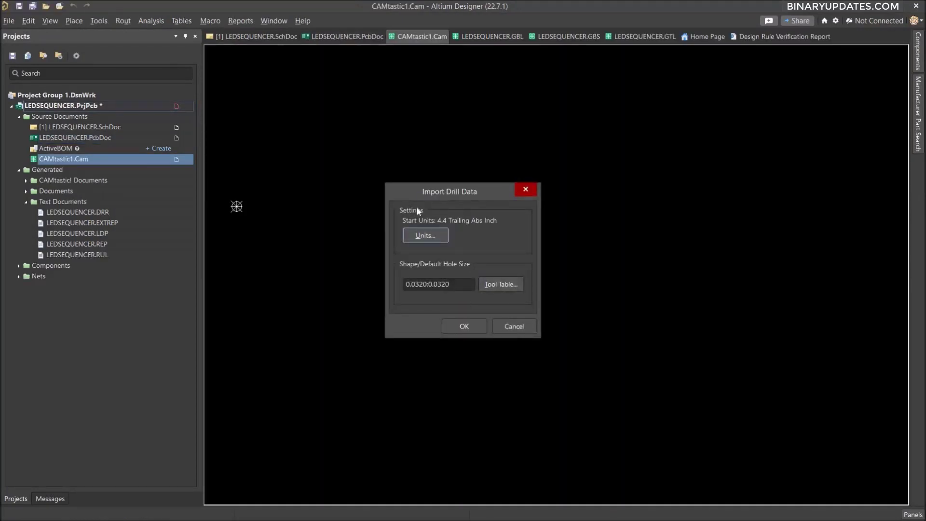
pyautogui.click(464, 325)
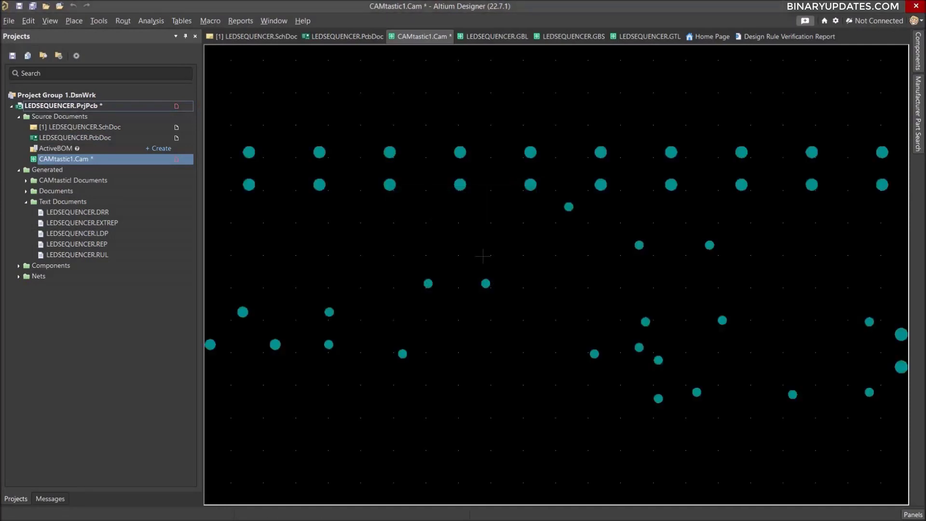
pyautogui.keyDown('ctrl'); pyautogui.scroll(-1, 482, 256); pyautogui.keyUp('ctrl')
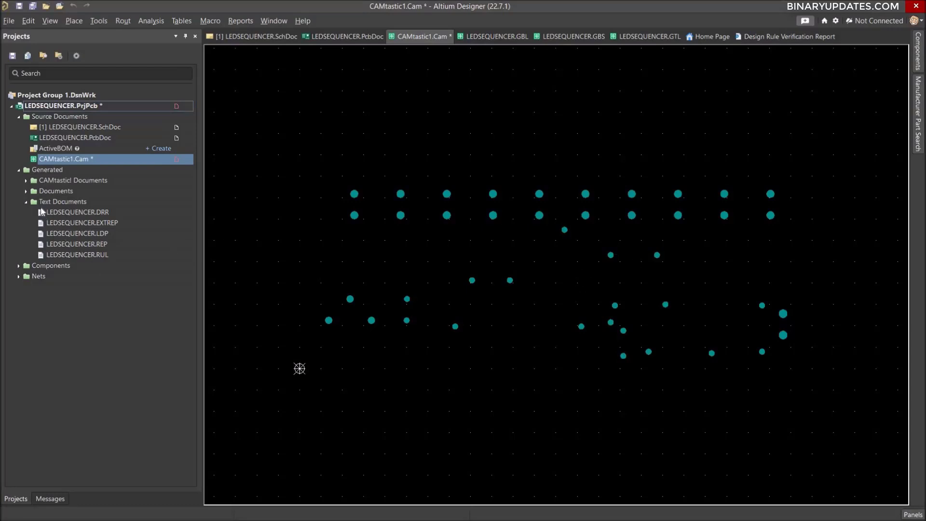
pyautogui.click(86, 213)
pyautogui.rightClick(87, 213)
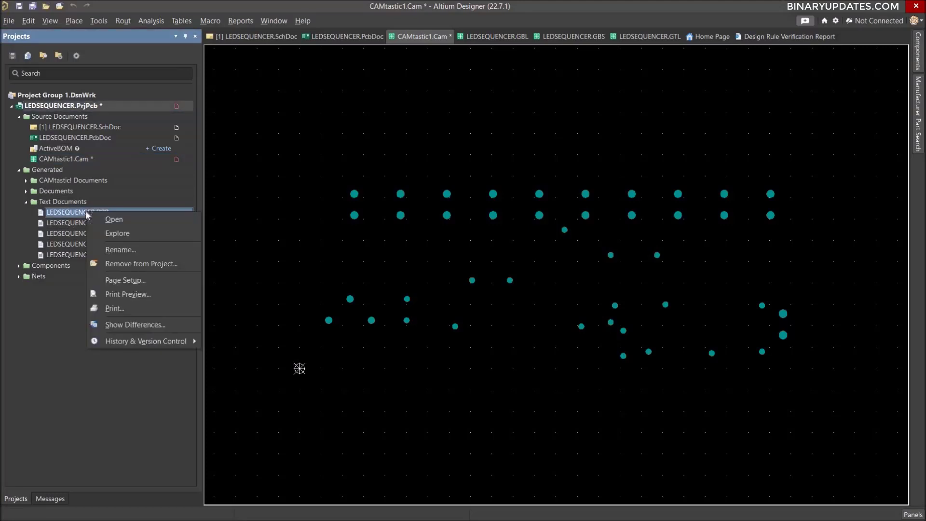
pyautogui.click(118, 234)
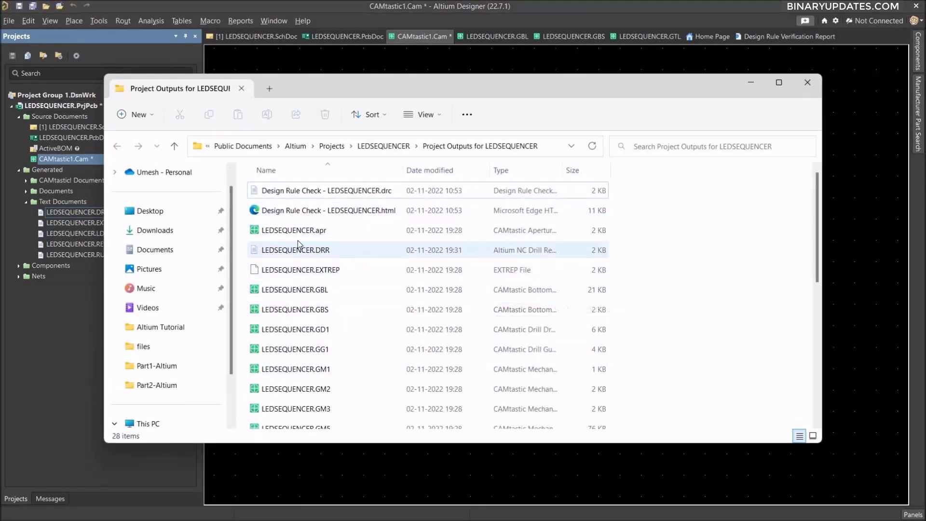
pyautogui.click(318, 251)
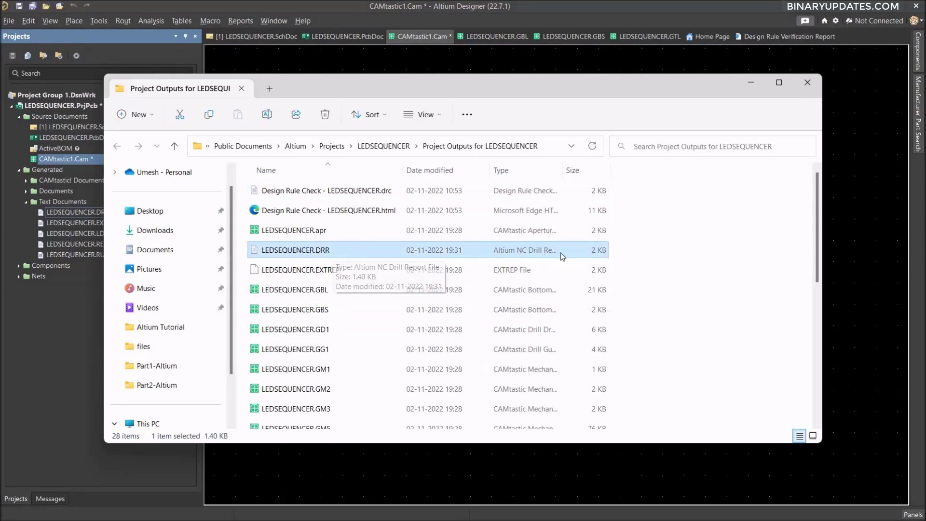
pyautogui.moveTo(561, 171); pyautogui.dragTo(672, 171)
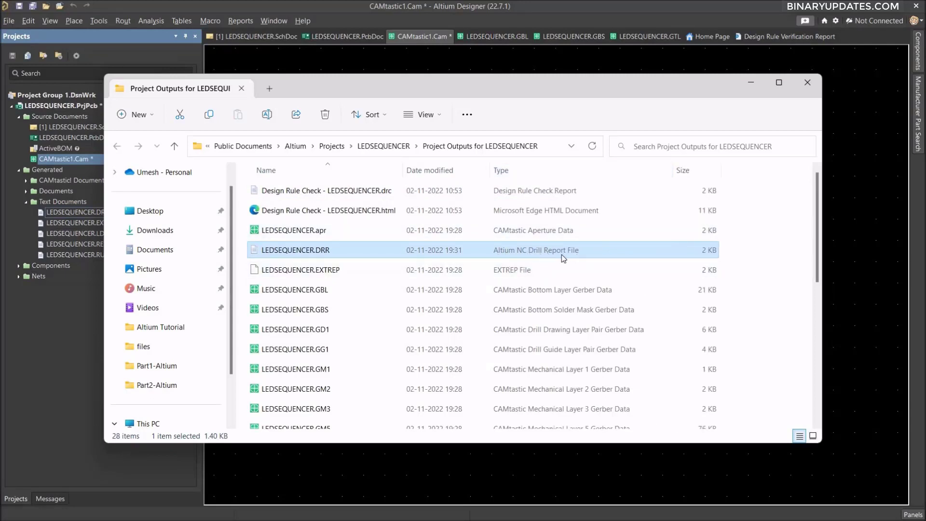
pyautogui.click(389, 149)
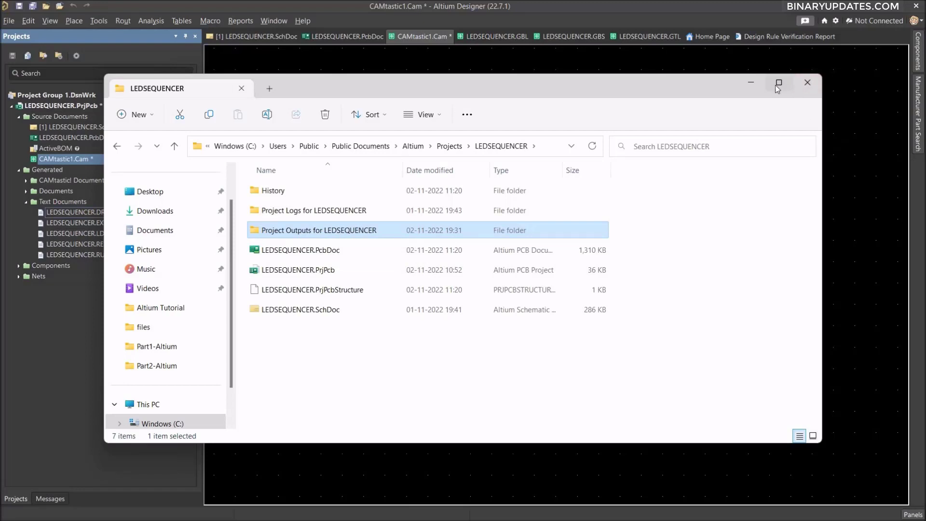
pyautogui.click(752, 83)
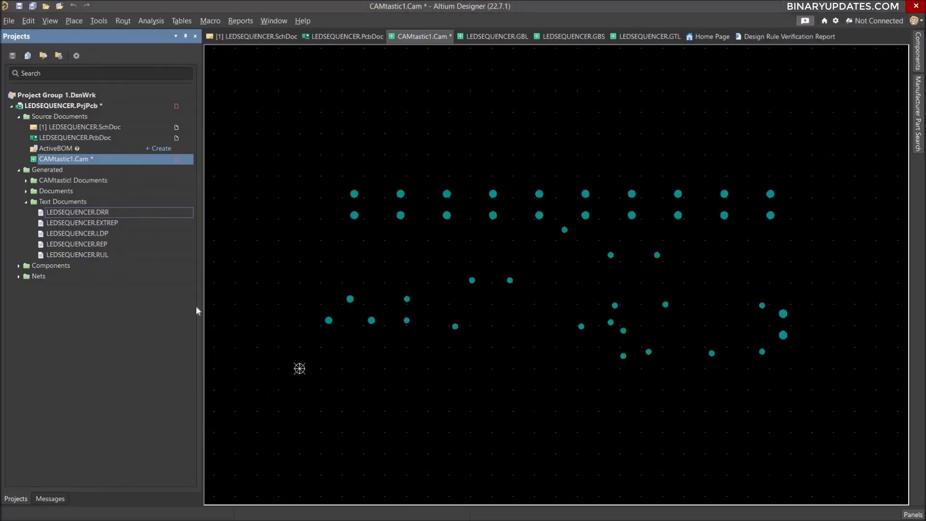
# Close CAMtastic1.Cam without saving, returning to the LEDSEQUENCER.PcbDoc layout.
pyautogui.click(26, 203)
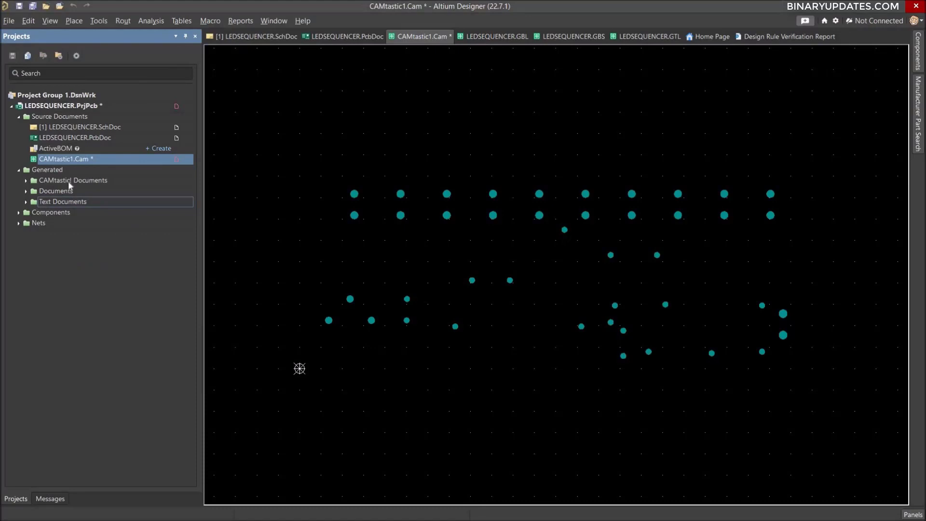
pyautogui.rightClick(419, 35)
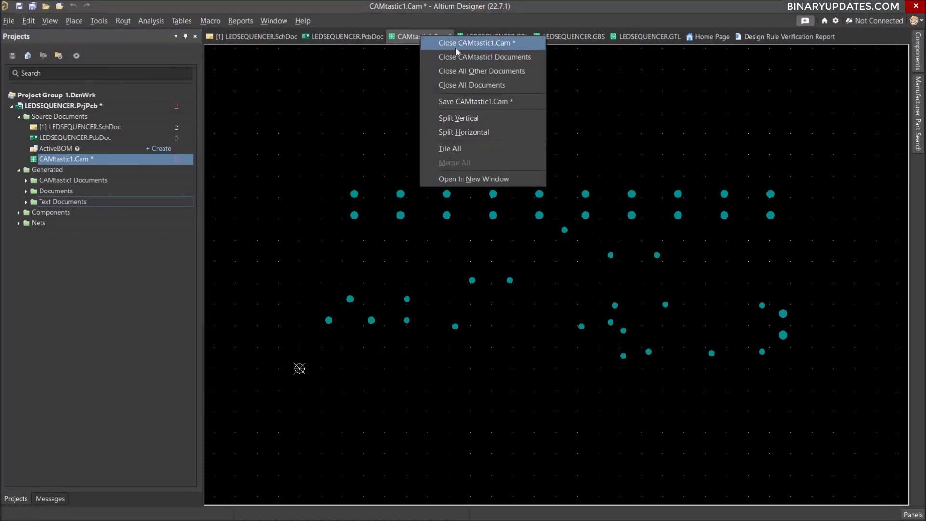
pyautogui.click(455, 47)
pyautogui.click(494, 311)
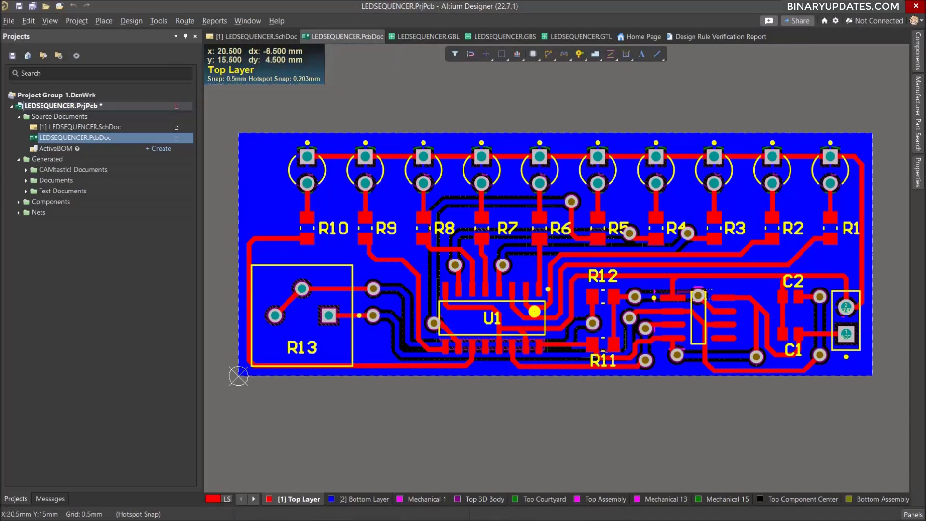
# Generate the LEDSEQUENCER pick-and-place file in Text format with Imperial units via Assembly Outputs.
pyautogui.click(9, 21)
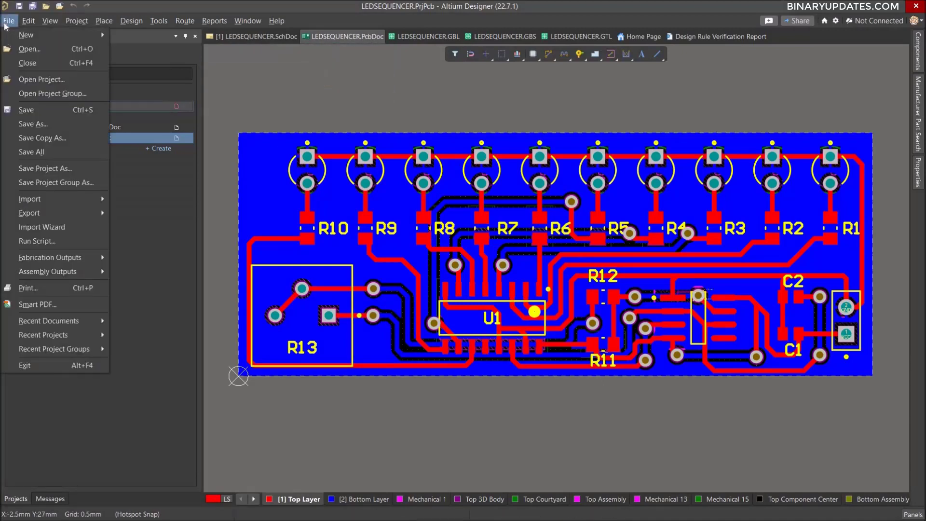
pyautogui.moveTo(50, 276)
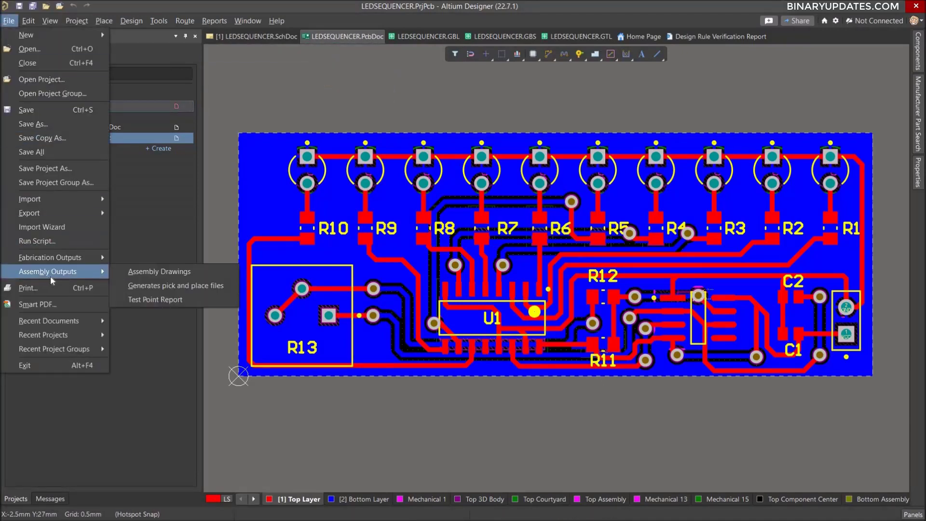
pyautogui.click(183, 287)
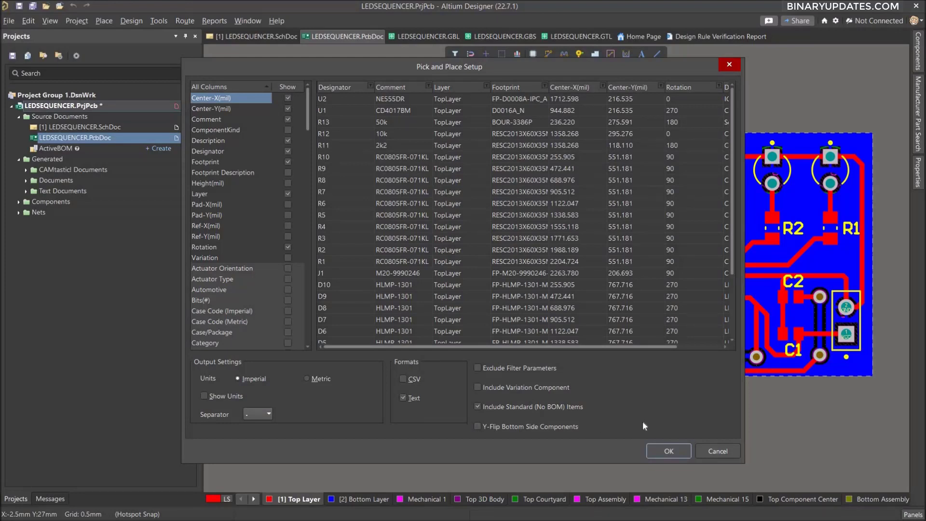
pyautogui.click(669, 451)
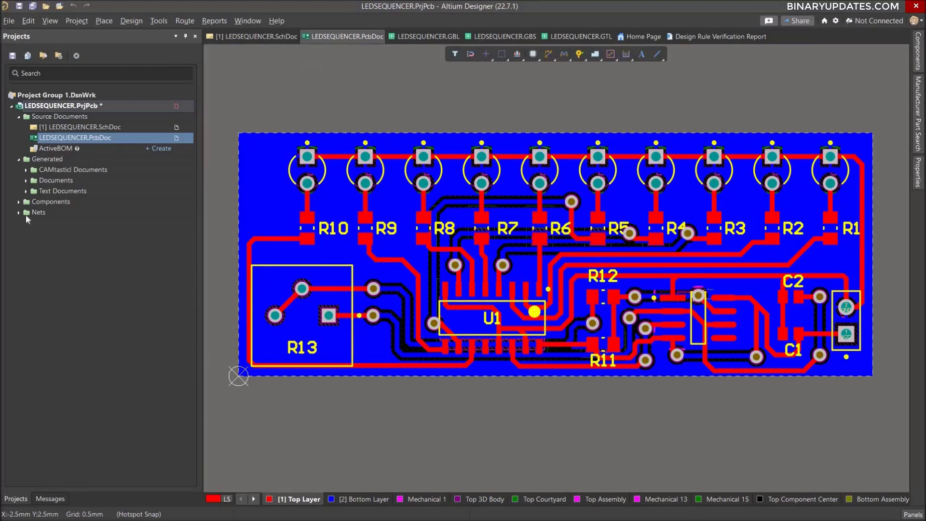
# Open Pick Place for LEDSEQUENCER.txt from the project's Text Documents group.
pyautogui.click(26, 191)
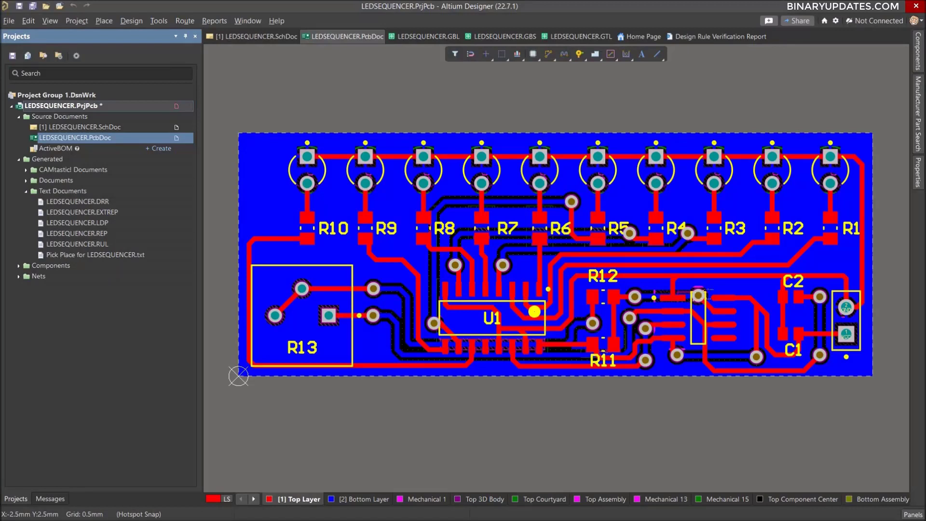
pyautogui.rightClick(128, 256)
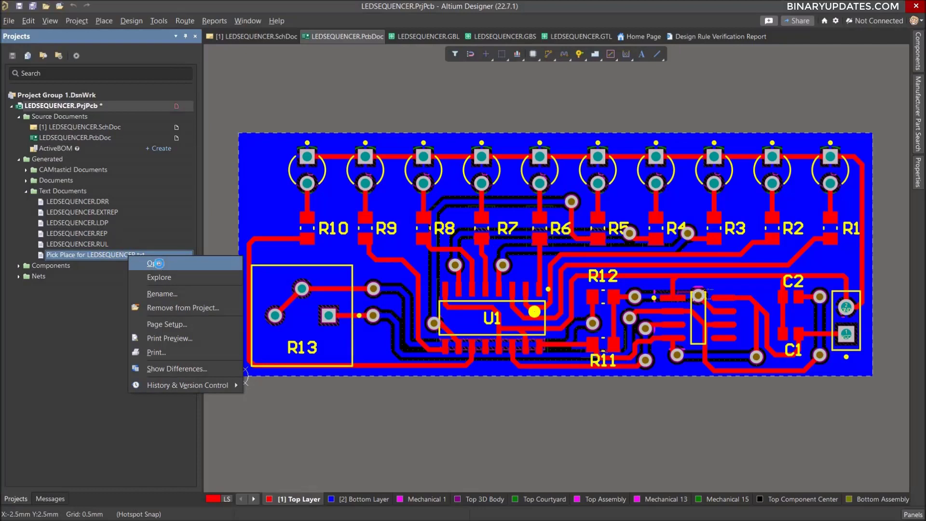
pyautogui.click(160, 263)
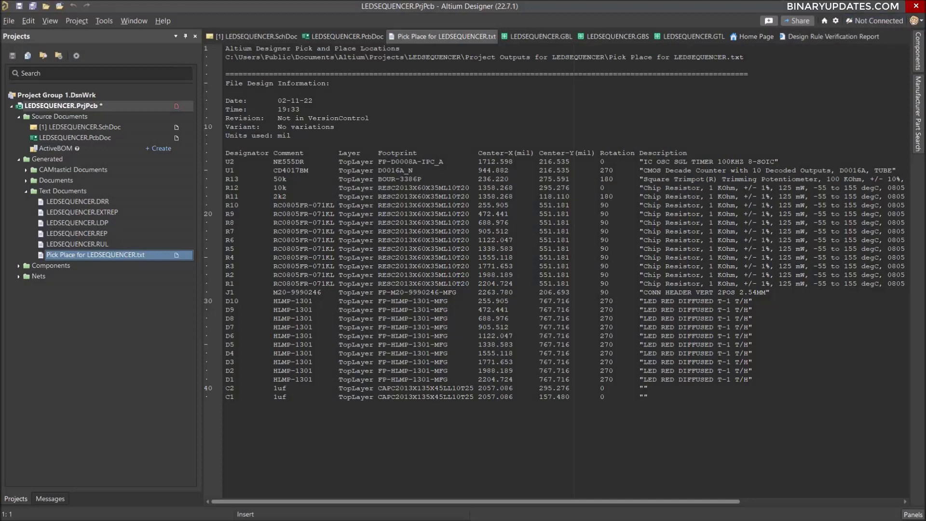
# Minimise Altium, keep one LEDSEQUENCER Explorer window and open Project Outputs for LEDSEQUENCER.
pyautogui.click(885, 7)
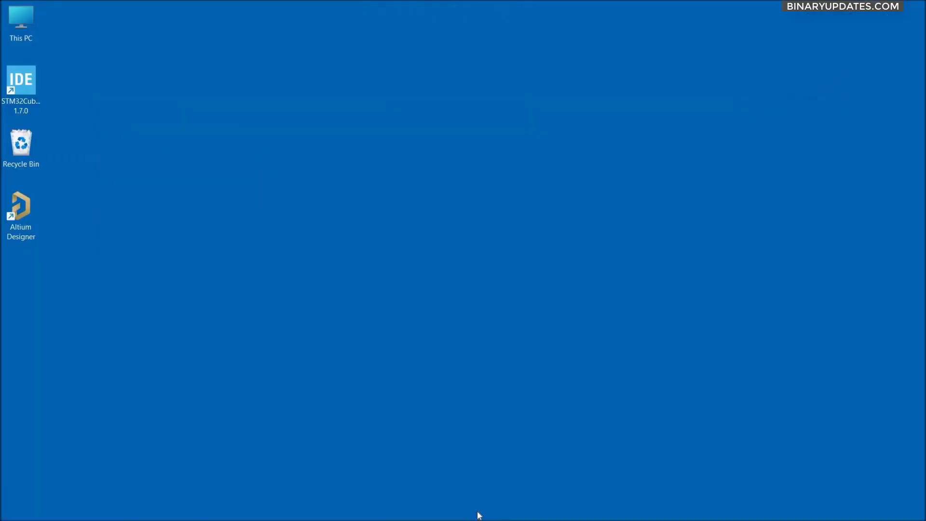
pyautogui.moveTo(477, 507)
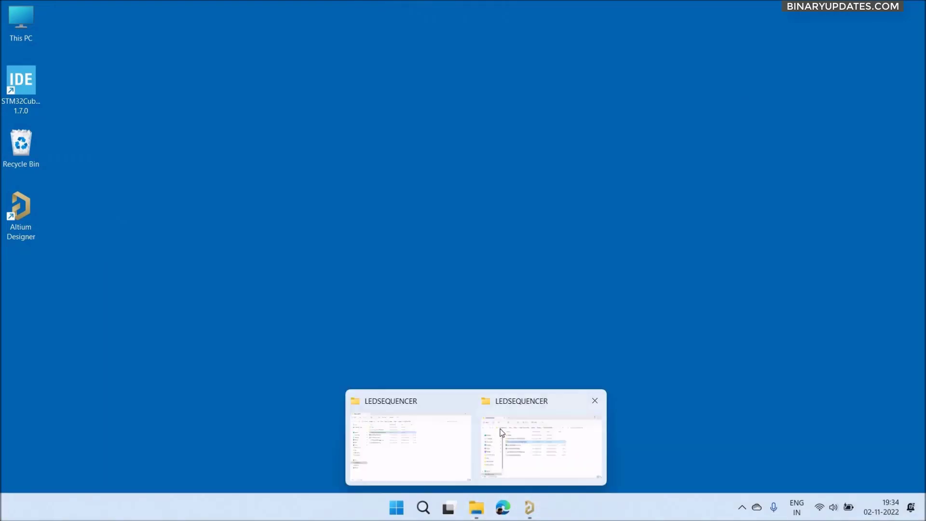
pyautogui.click(461, 403)
pyautogui.click(483, 435)
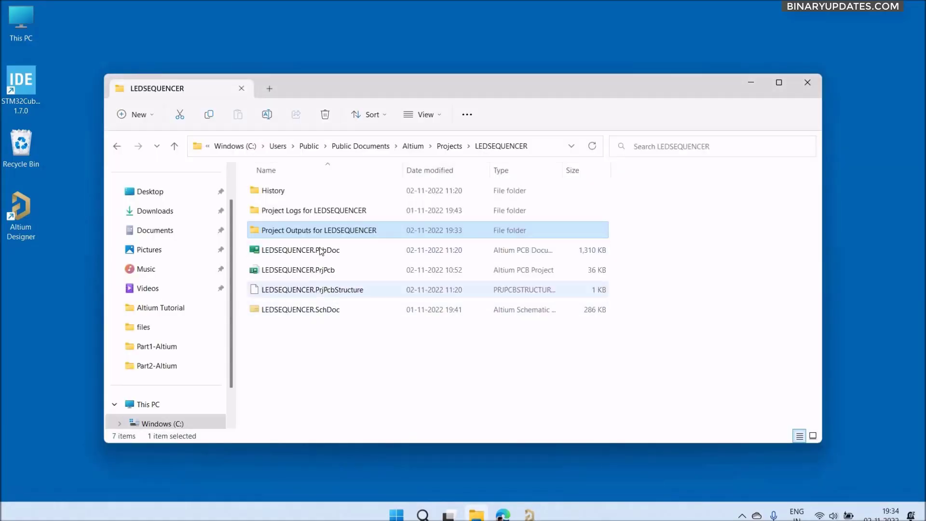
pyautogui.doubleClick(331, 236)
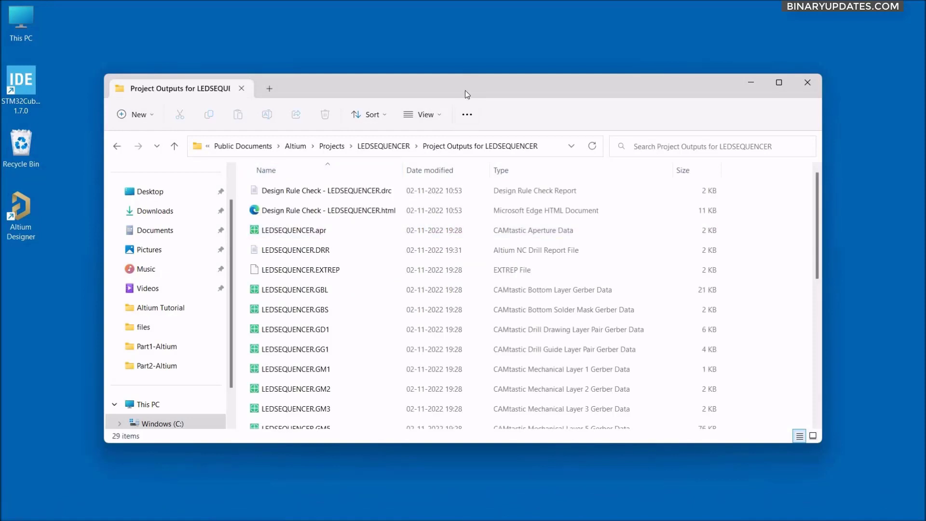
# Browse the 29 generated output files, then launch Microsoft Edge.
pyautogui.moveTo(464, 91); pyautogui.dragTo(479, 44)
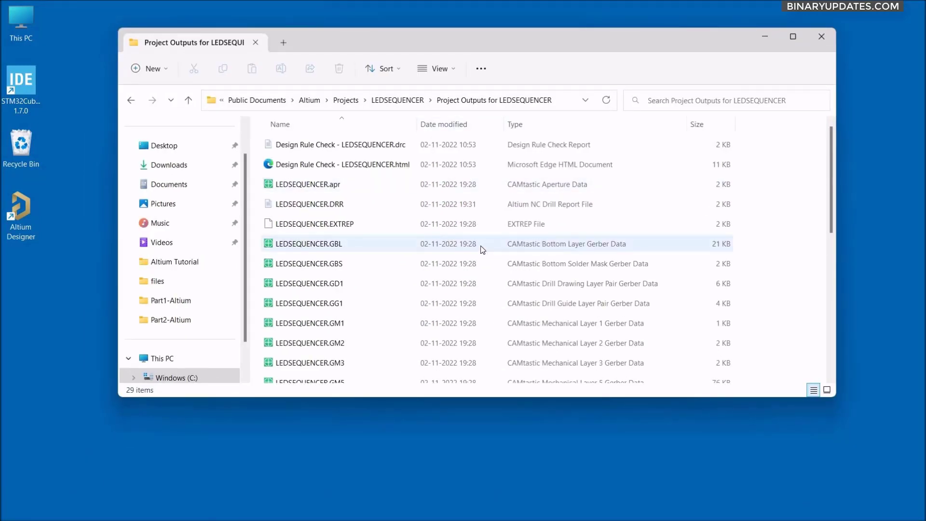
pyautogui.scroll(-5, 482, 248)
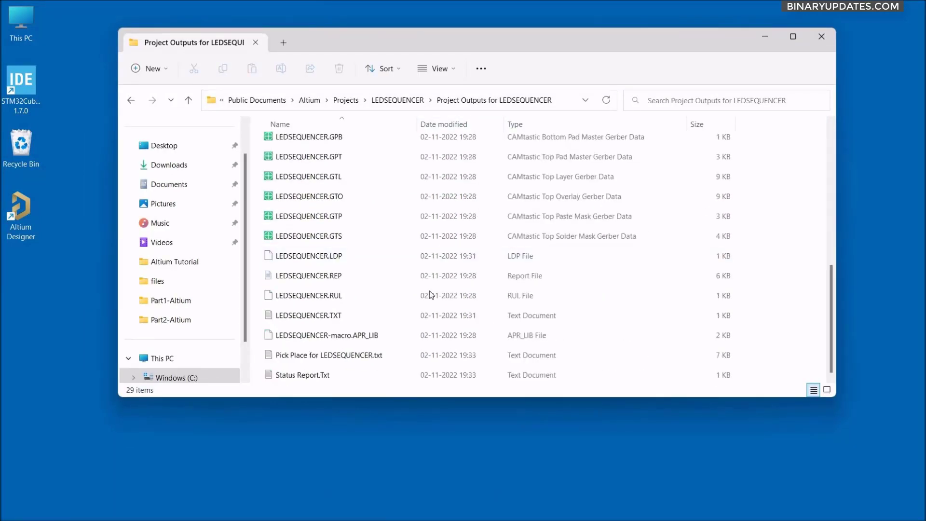
pyautogui.click(424, 314)
pyautogui.scroll(3, 391, 294)
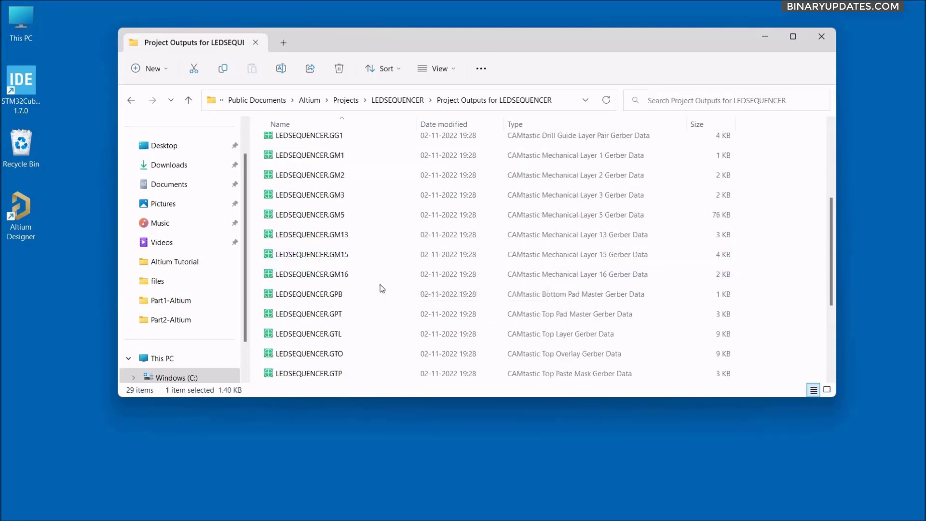
pyautogui.scroll(3, 383, 286)
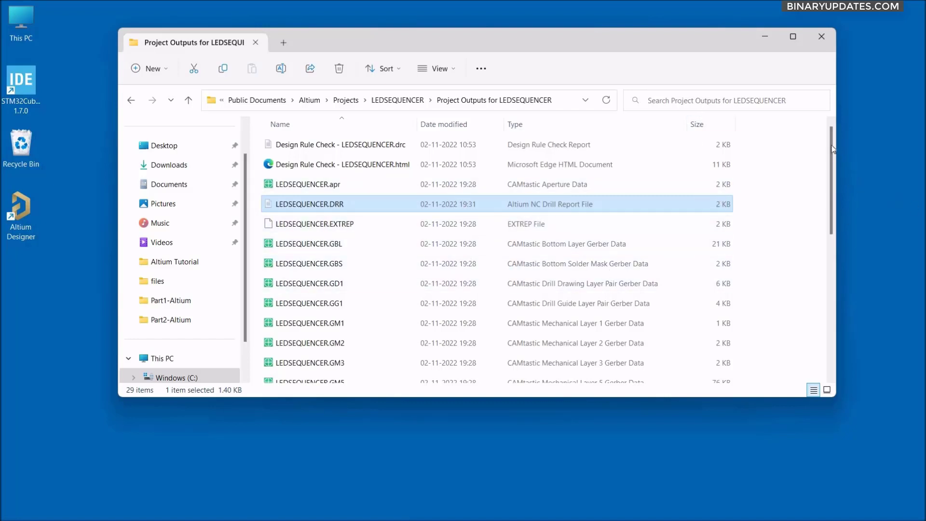
pyautogui.moveTo(831, 149); pyautogui.dragTo(832, 208)
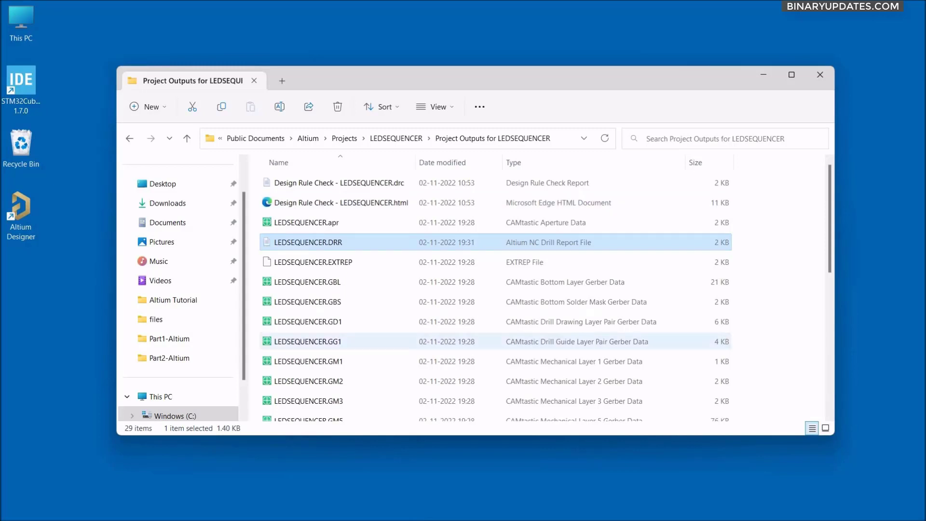
pyautogui.click(503, 508)
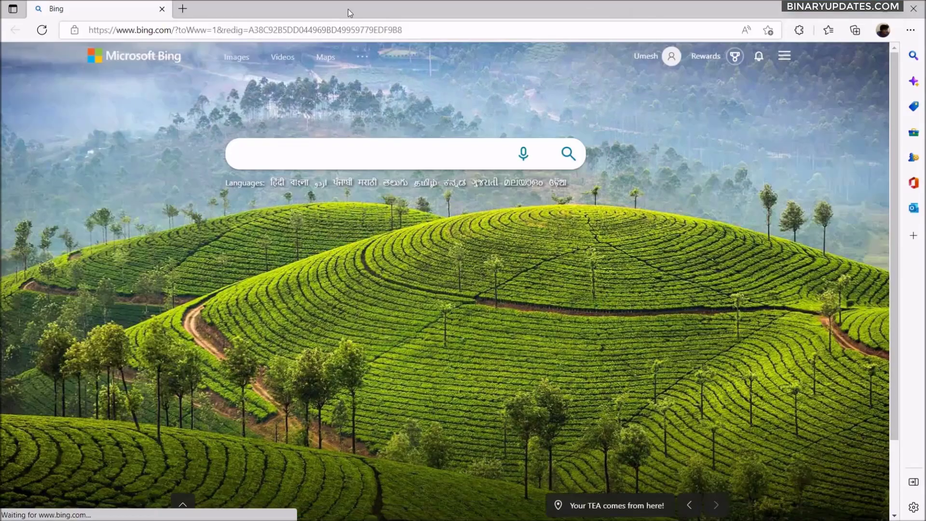
pyautogui.click(348, 24)
# Type 'alti' in the address bar and accept the altium.com/viewer suggestion.
pyautogui.write('altium.com/viewer/')
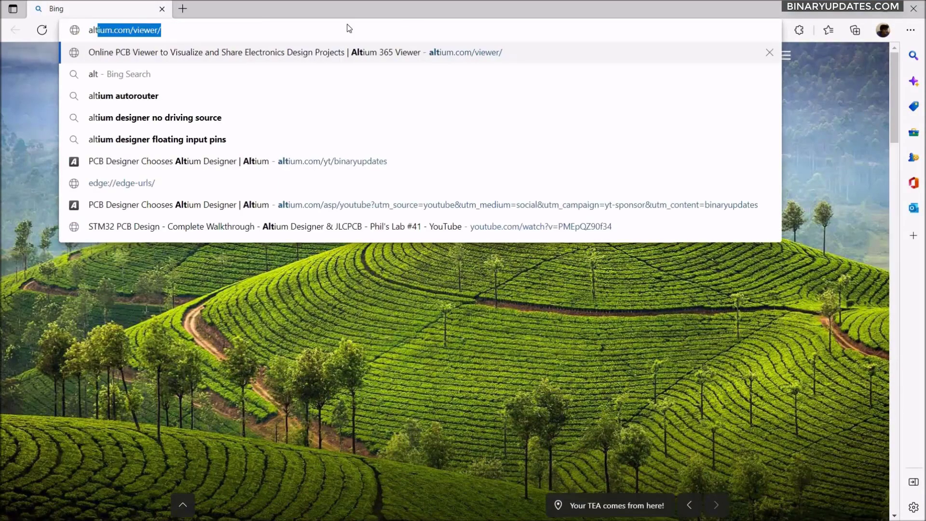
pyautogui.press('Return')
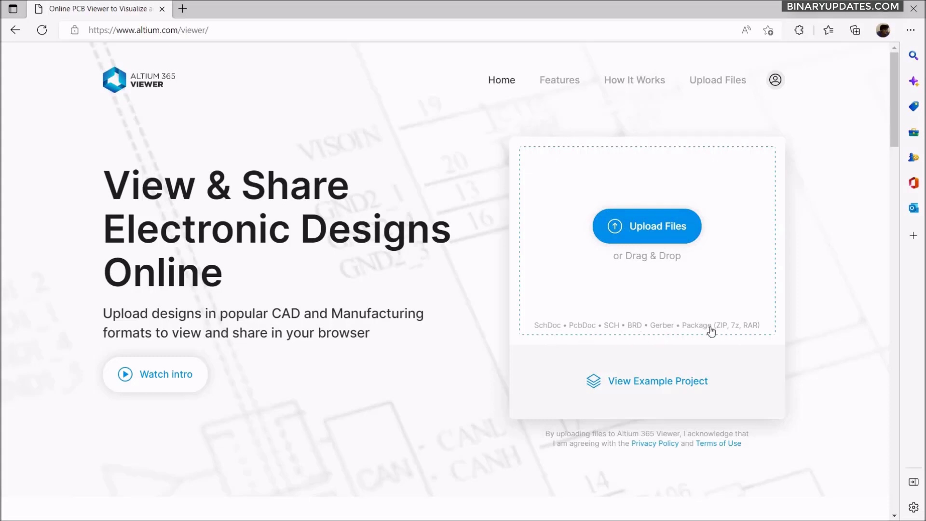
# Copy the Project Outputs for LEDSEQUENCER folder path, close Explorer, and start the viewer's file upload.
pyautogui.click(659, 230)
pyautogui.doubleClick(311, 185)
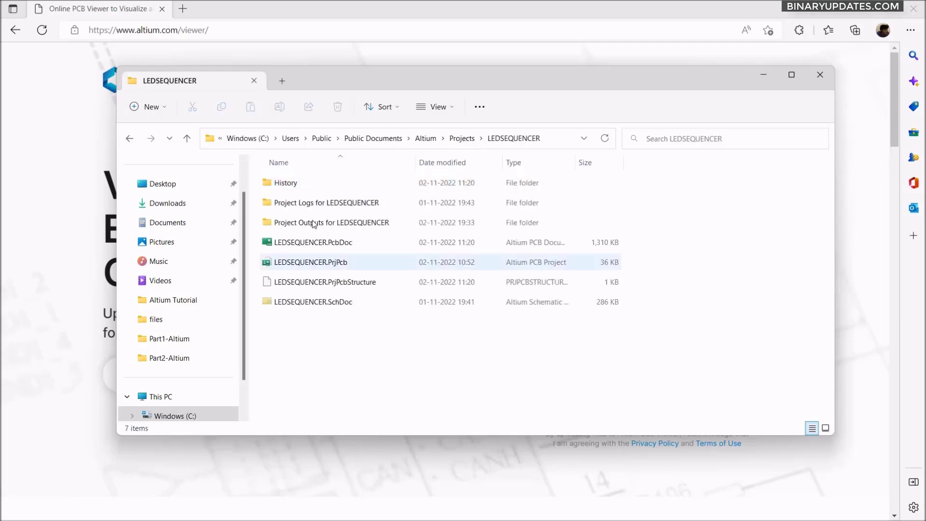
pyautogui.doubleClick(339, 227)
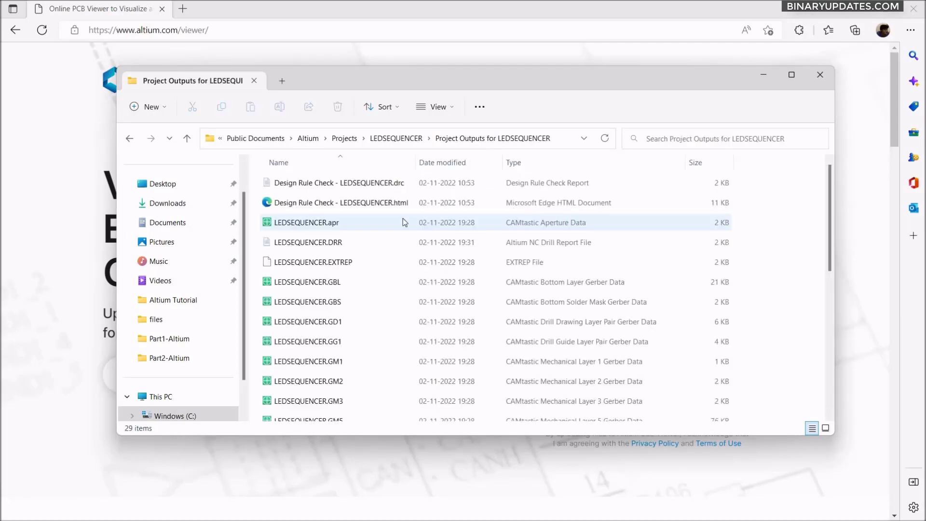
pyautogui.click(558, 140)
pyautogui.rightClick(418, 139)
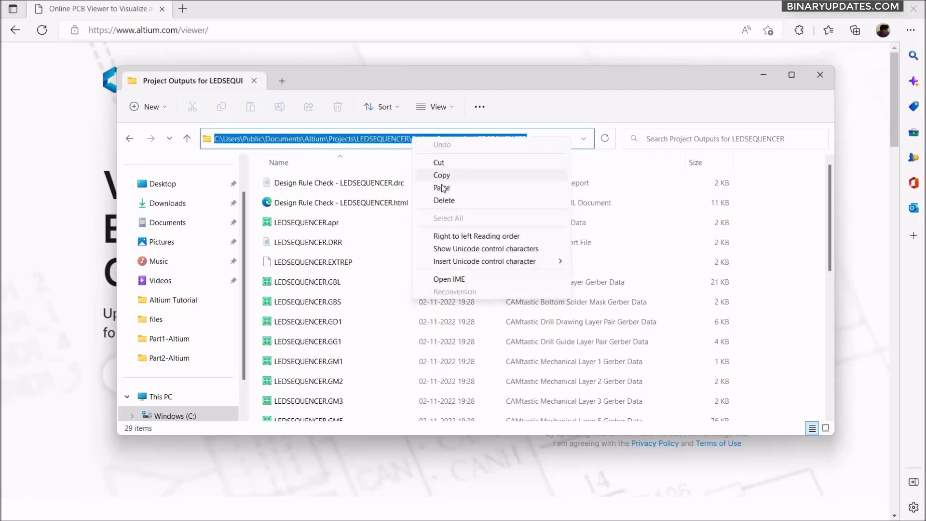
pyautogui.click(441, 175)
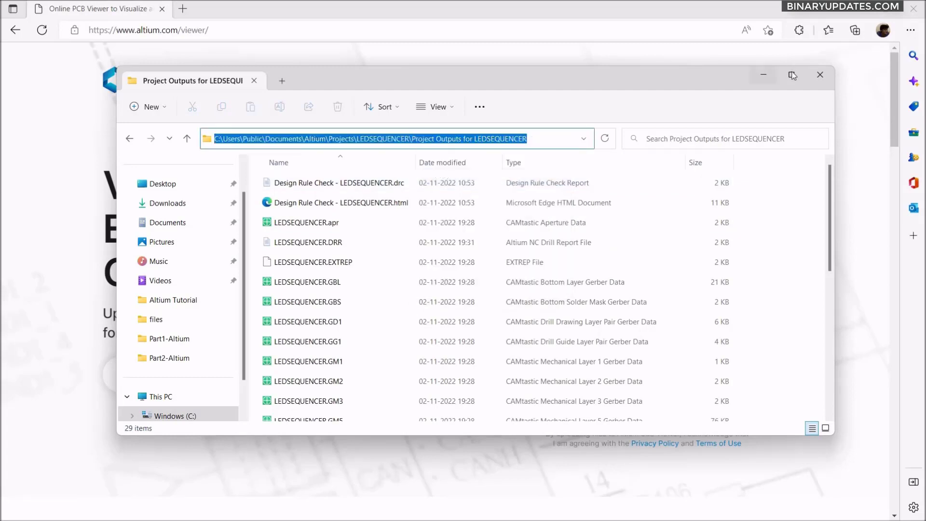
pyautogui.click(816, 72)
pyautogui.click(649, 230)
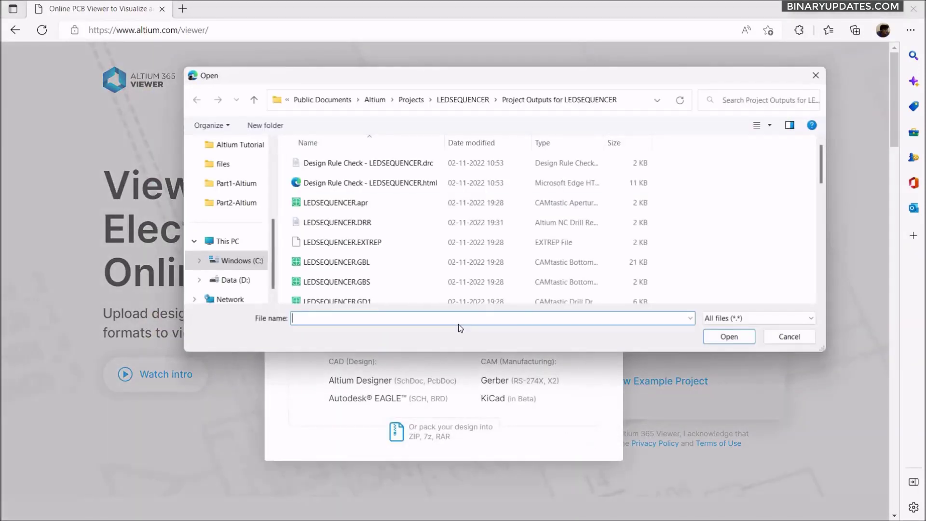
# Paste the copied Project Outputs for LEDSEQUENCER path into the Open dialog's folder bar.
pyautogui.click(635, 99)
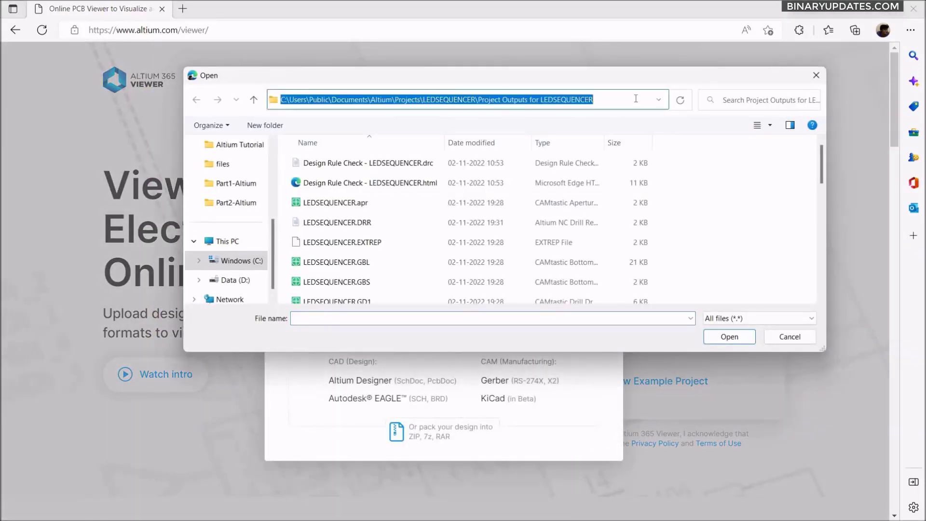
pyautogui.press('BackSpace')
pyautogui.hotkey('ctrl', 'v')
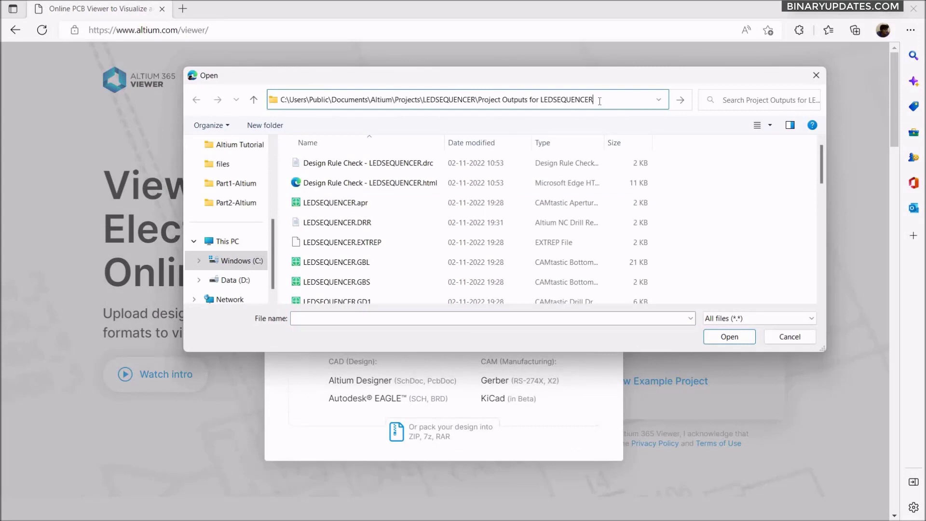
pyautogui.moveTo(593, 100); pyautogui.dragTo(488, 100)
pyautogui.moveTo(242, 100); pyautogui.dragTo(242, 100)
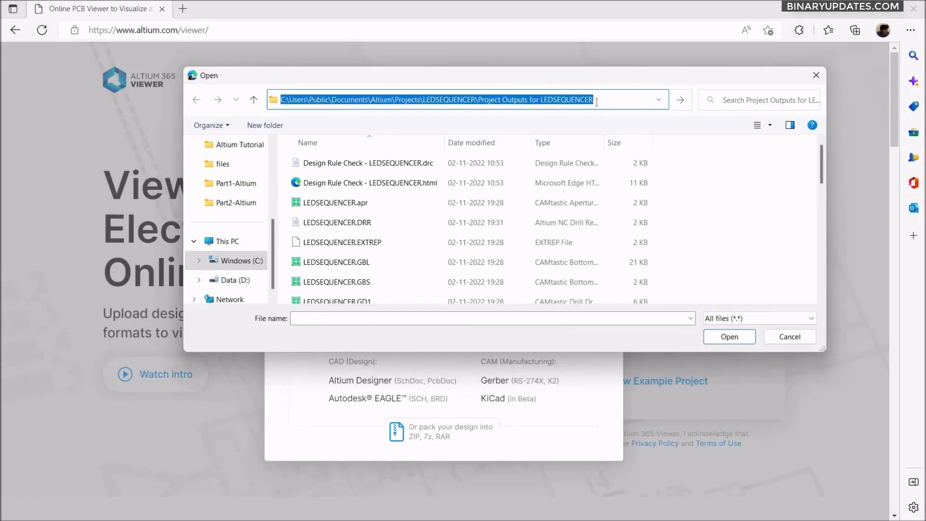
pyautogui.press('Return')
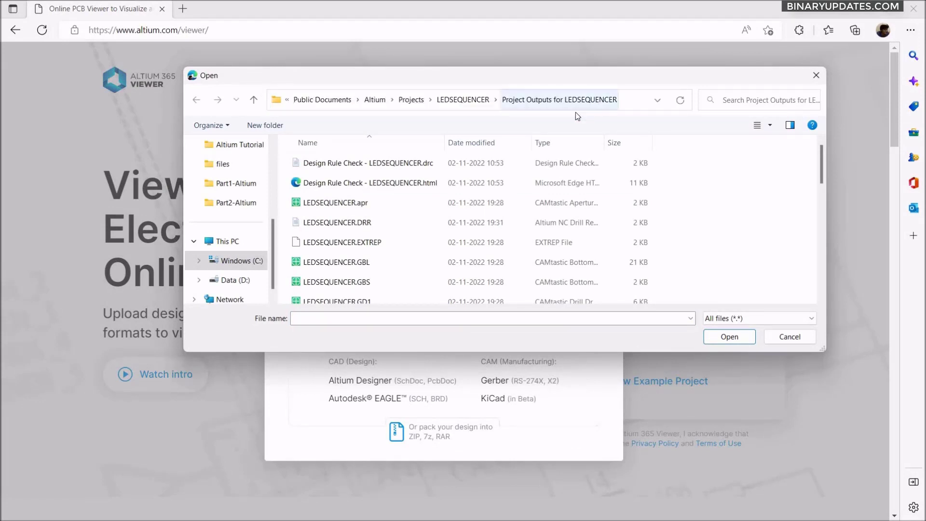
# Select every output file in the folder with Ctrl+A and upload them.
pyautogui.moveTo(821, 159); pyautogui.dragTo(815, 284)
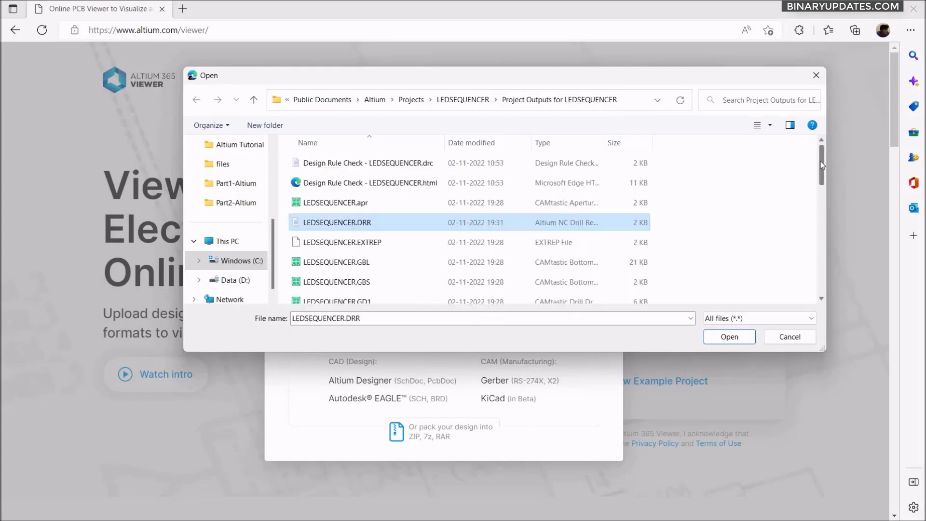
pyautogui.scroll(-2, 727, 198)
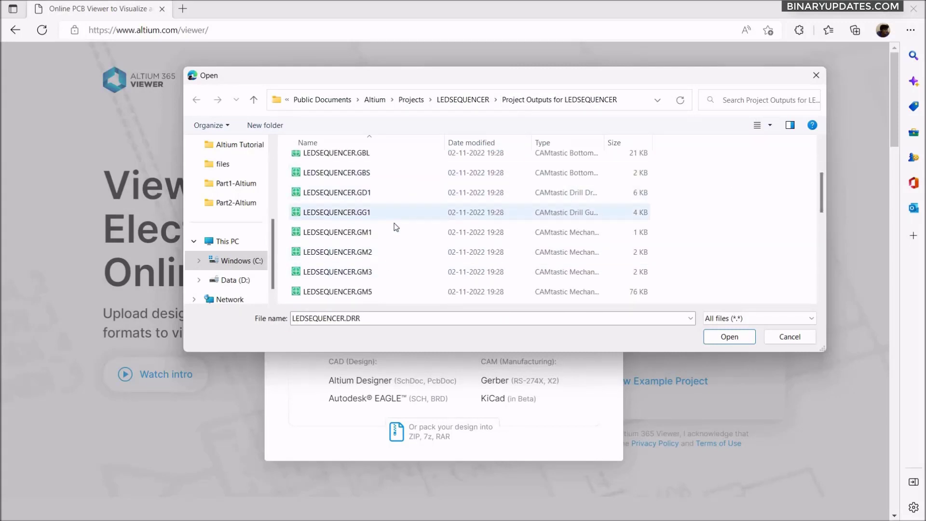
pyautogui.click(423, 215)
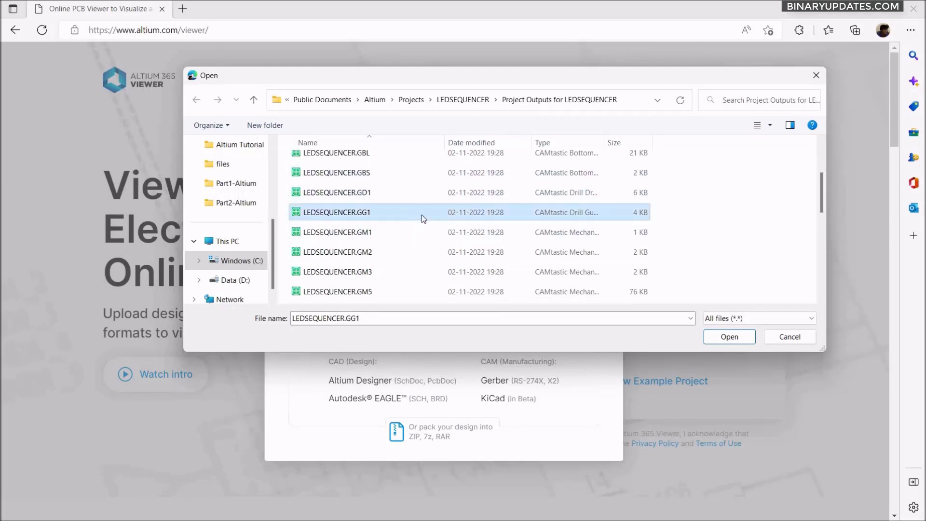
pyautogui.hotkey('ctrl', 'a')
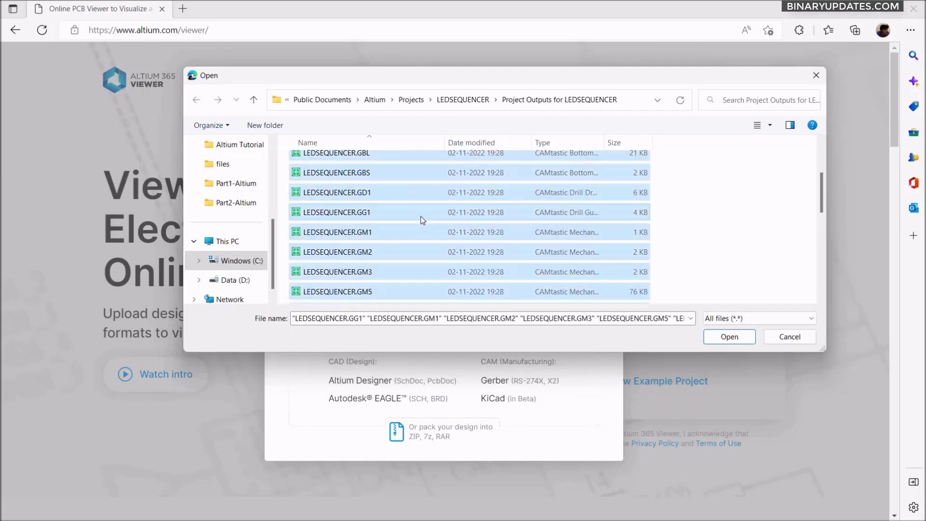
pyautogui.click(742, 338)
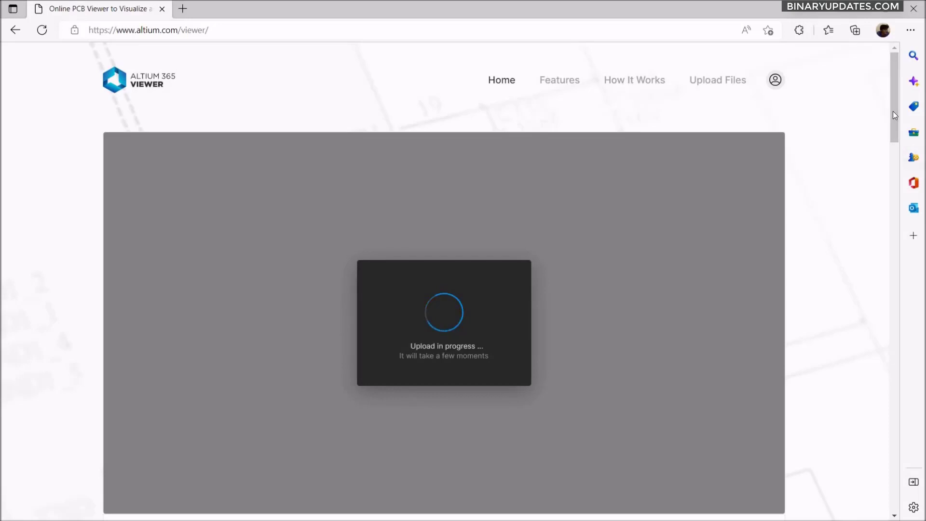
# Wait for the upload to finish until the Gerber view shows all 18/18 layers.
pyautogui.scroll(-1, 899, 125)
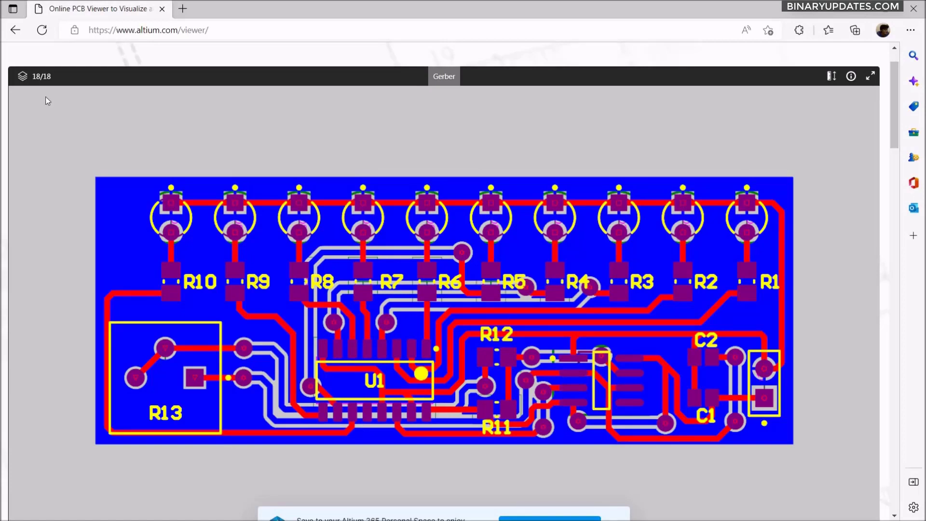
# Open the Layers panel and toggle Top and Bottom copper off and back on.
pyautogui.click(20, 78)
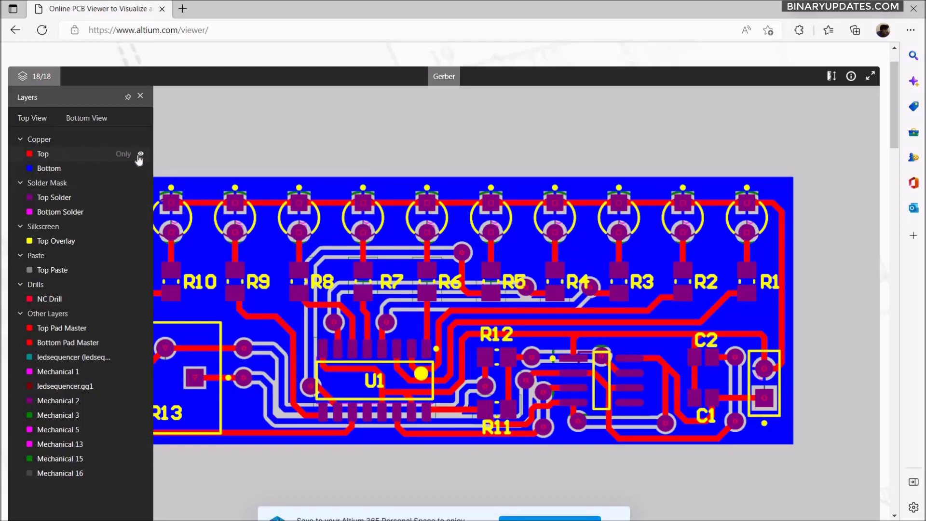
pyautogui.click(140, 154)
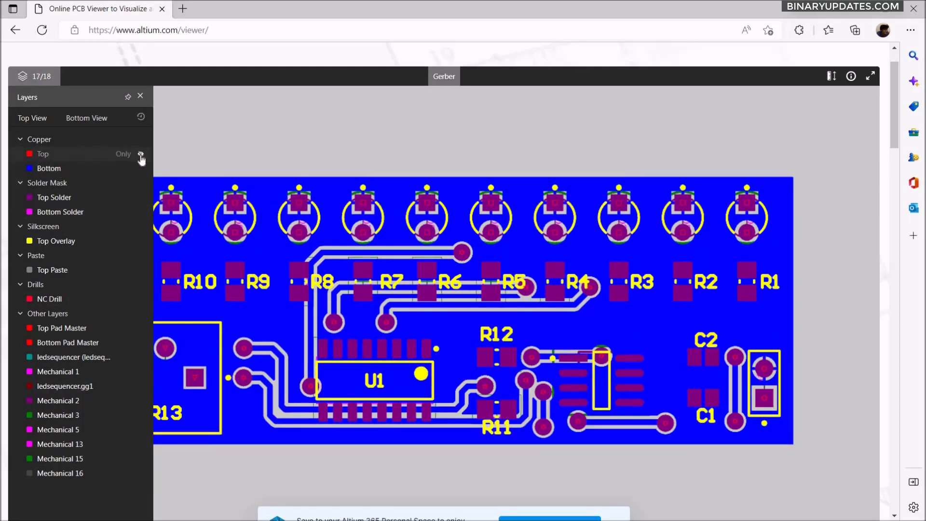
pyautogui.click(140, 168)
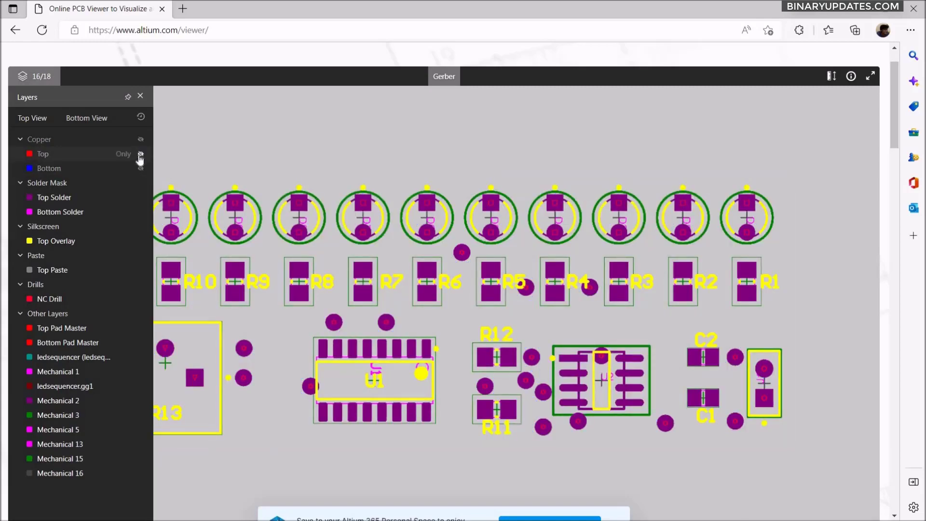
pyautogui.click(141, 168)
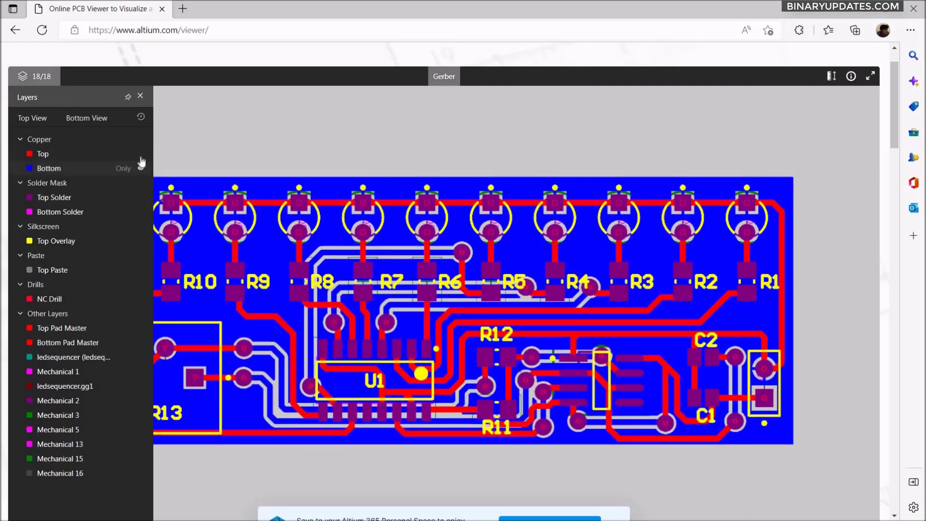
pyautogui.click(140, 154)
pyautogui.click(141, 168)
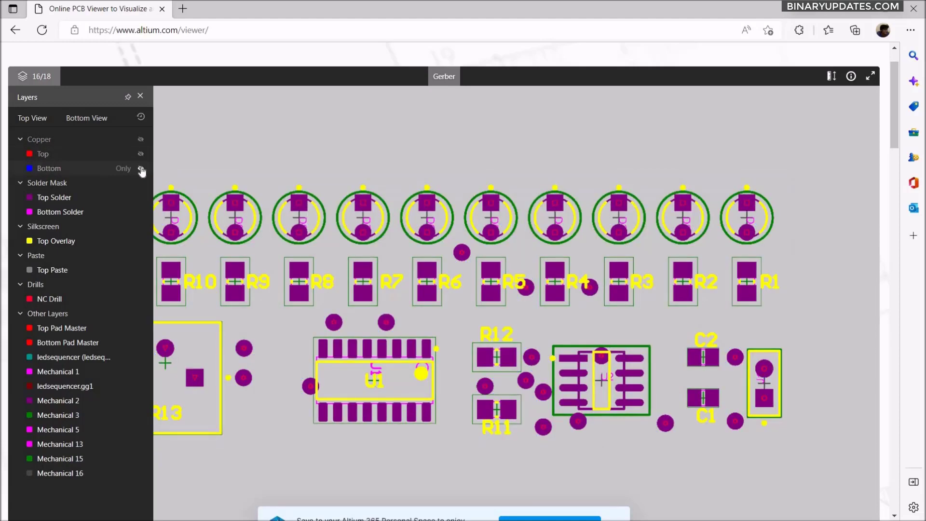
pyautogui.click(141, 169)
pyautogui.click(140, 154)
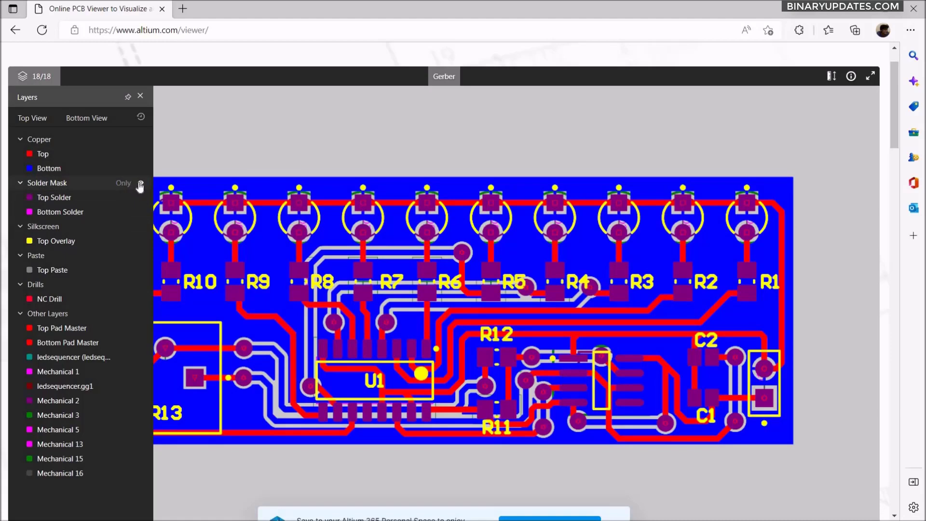
# Hide and collapse the Solder Mask, Silkscreen, Paste, Drills and Other Layers groups.
pyautogui.click(140, 183)
pyautogui.click(141, 226)
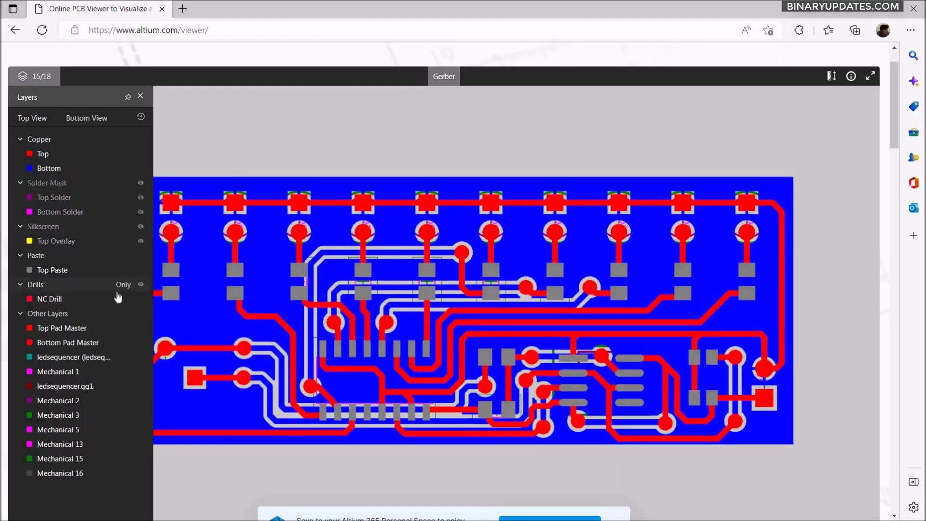
pyautogui.click(140, 256)
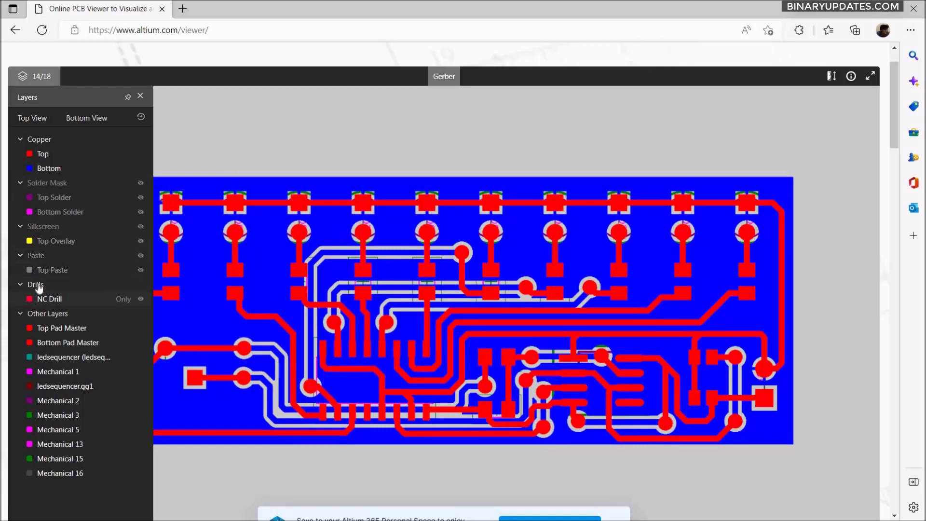
pyautogui.click(140, 284)
pyautogui.click(140, 313)
pyautogui.click(20, 184)
pyautogui.click(20, 198)
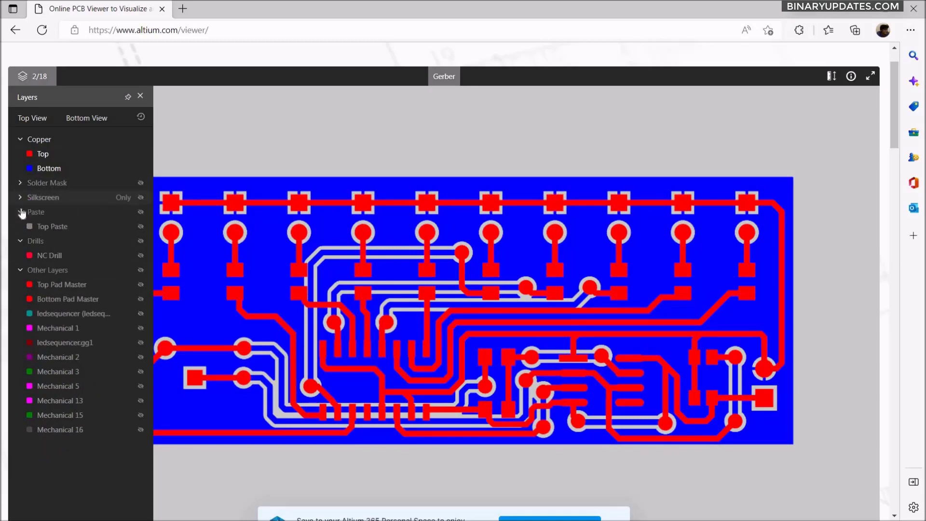
pyautogui.click(20, 212)
pyautogui.click(20, 226)
pyautogui.click(19, 241)
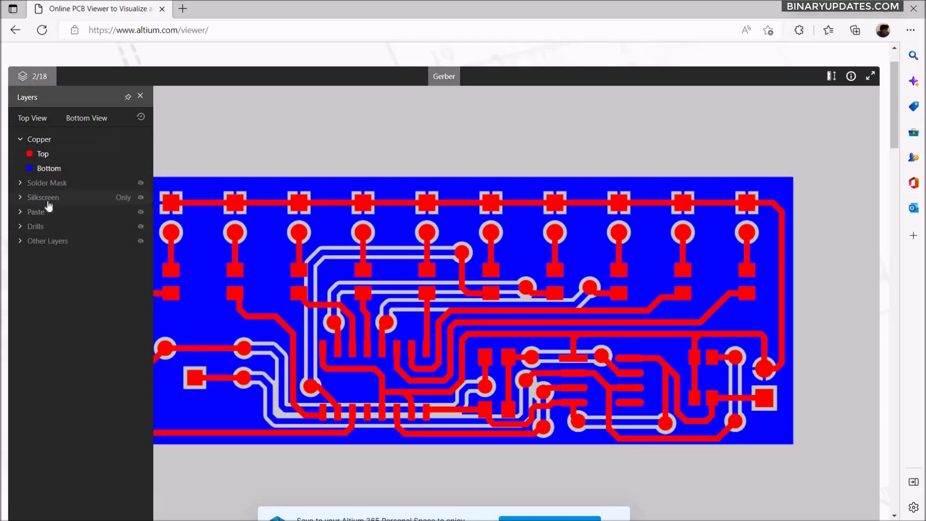
# Make the NC Drill layer visible again, leaving 3 of 18 layers shown.
pyautogui.click(19, 213)
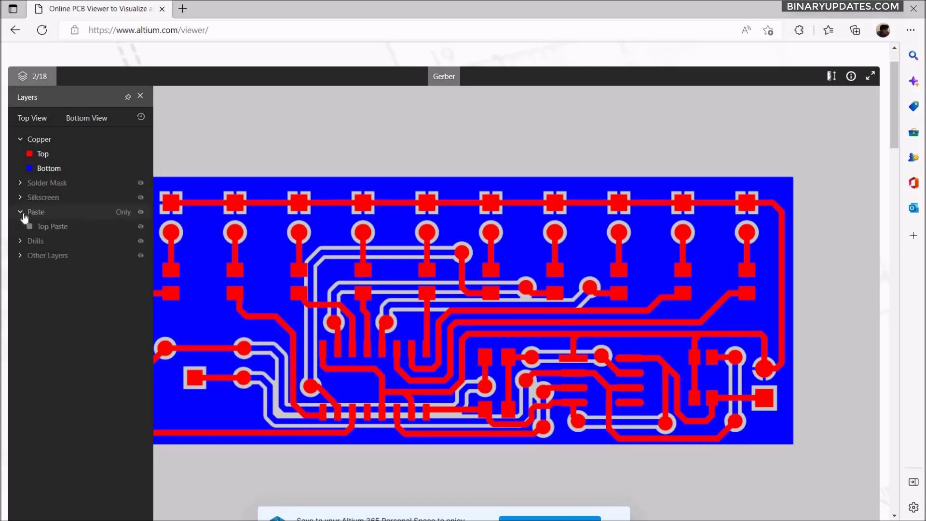
pyautogui.click(23, 214)
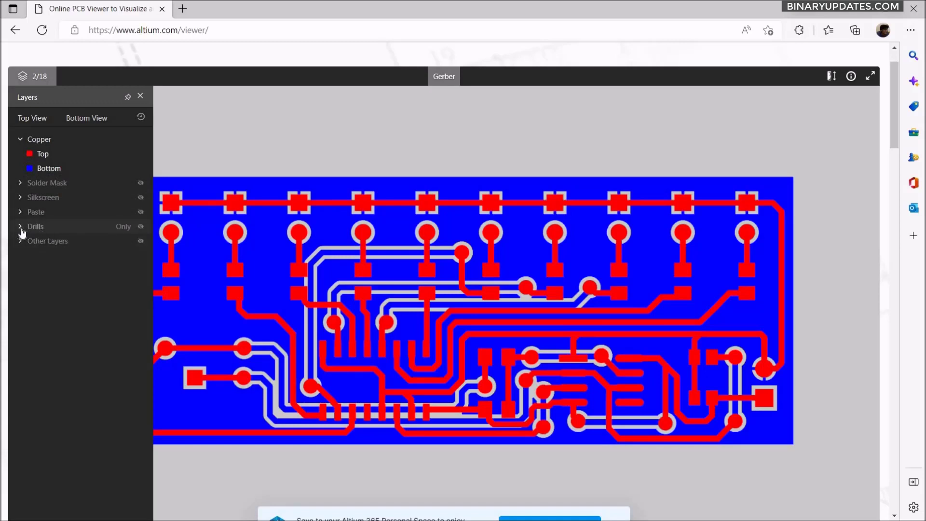
pyautogui.click(22, 231)
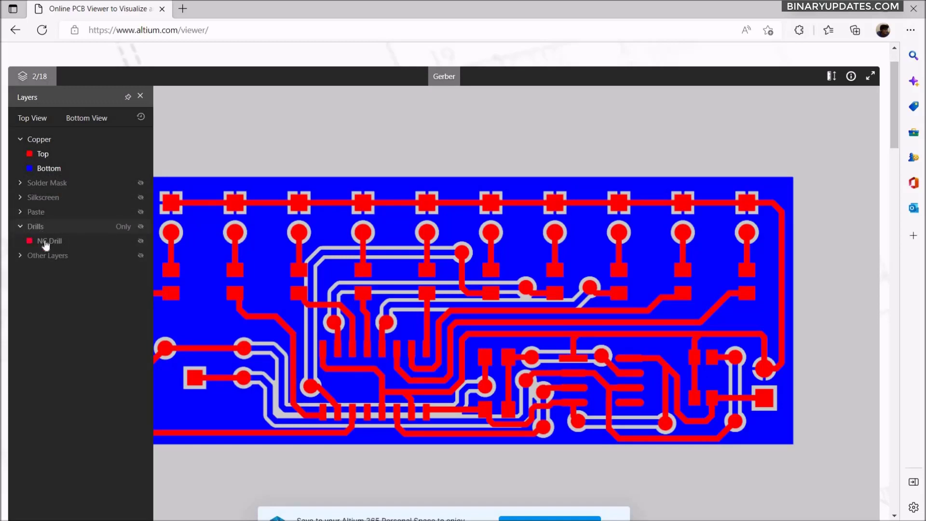
pyautogui.click(21, 227)
pyautogui.click(29, 227)
pyautogui.click(141, 241)
# Preview both solder mask layers over the copper and drill view.
pyautogui.click(20, 255)
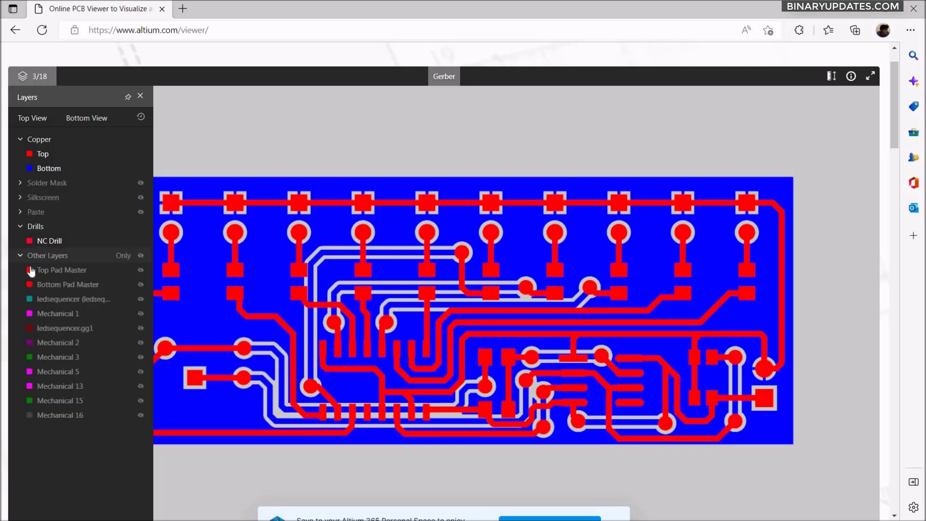
pyautogui.click(21, 255)
pyautogui.click(20, 227)
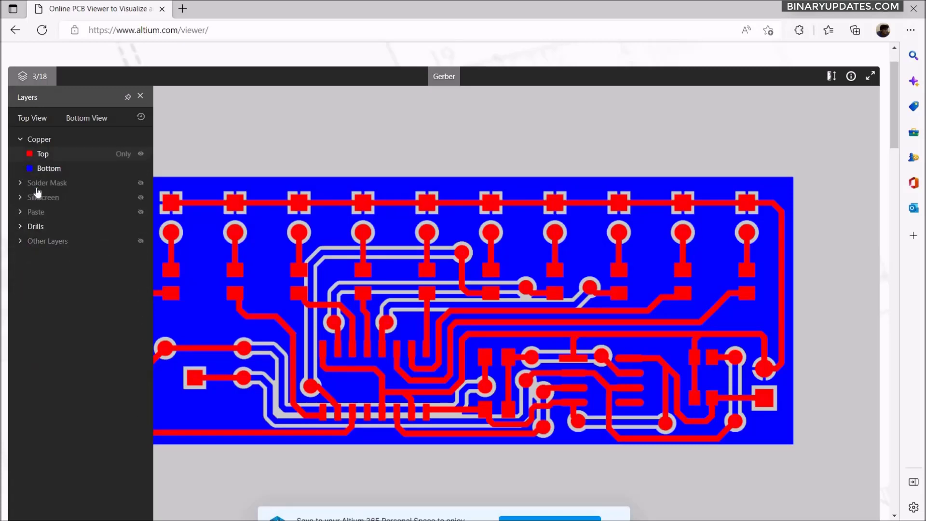
pyautogui.click(20, 182)
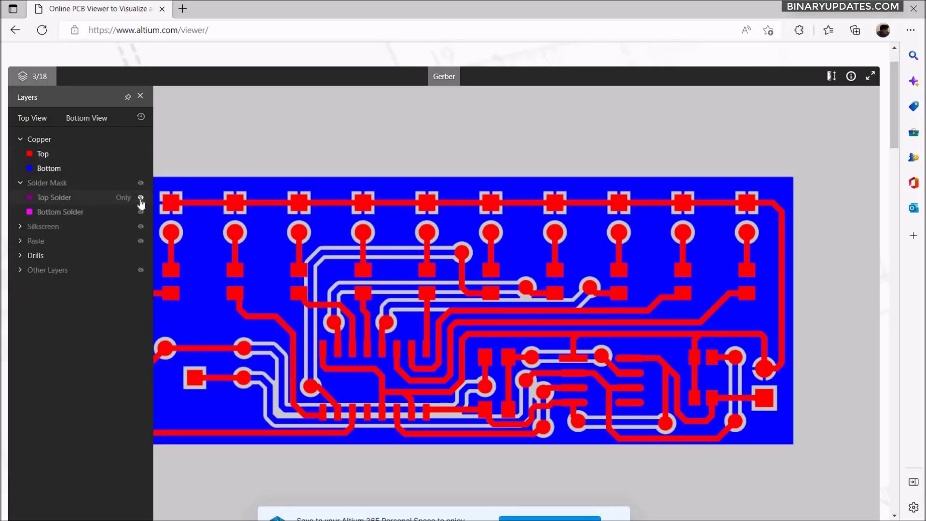
pyautogui.click(140, 183)
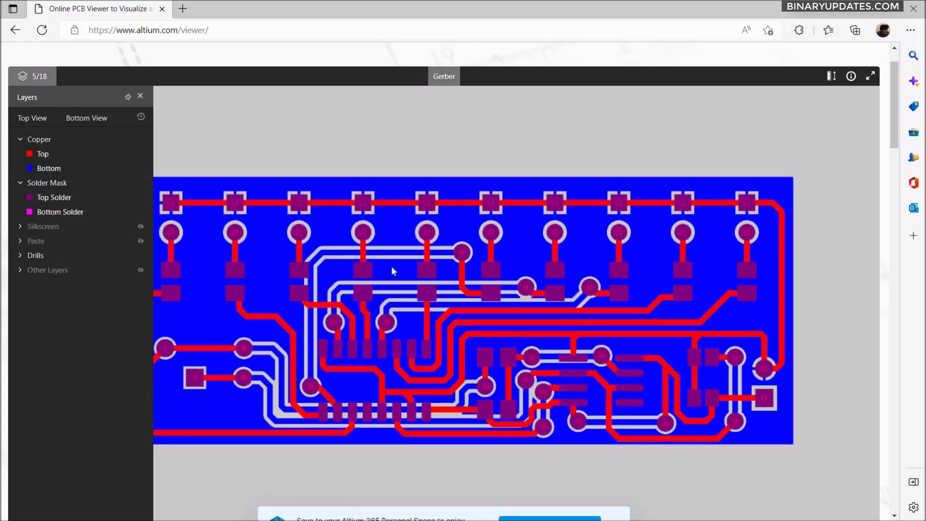
# Hide the solder mask again and show the Top Overlay silkscreen labels for R1–R13, U1, C1 and C2.
pyautogui.click(20, 183)
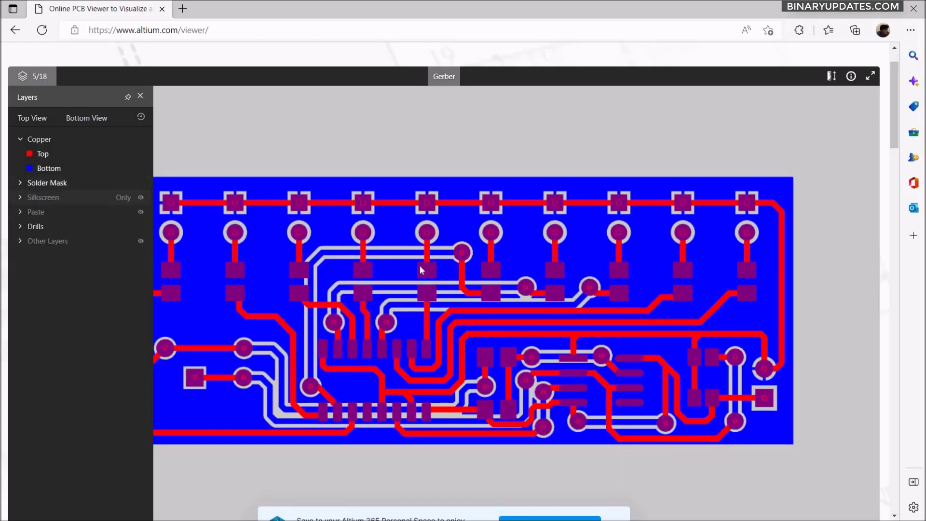
pyautogui.click(20, 182)
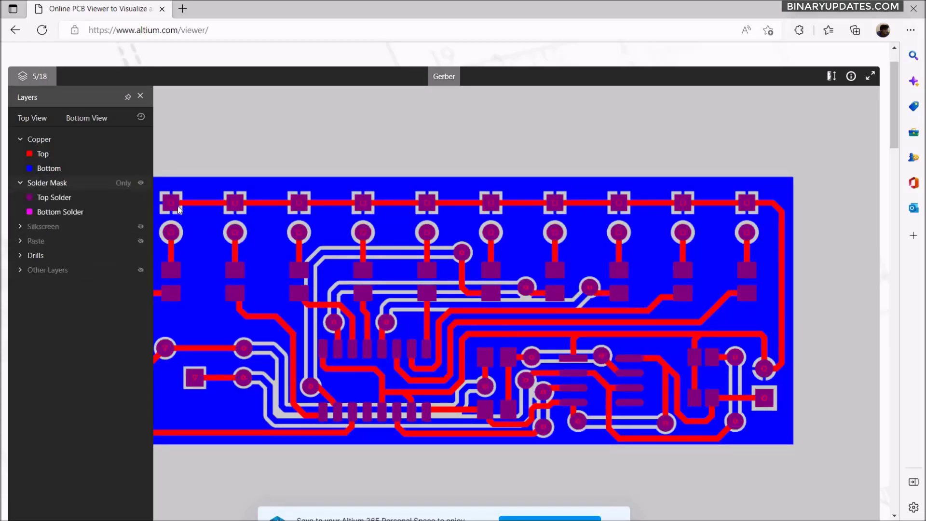
pyautogui.click(141, 183)
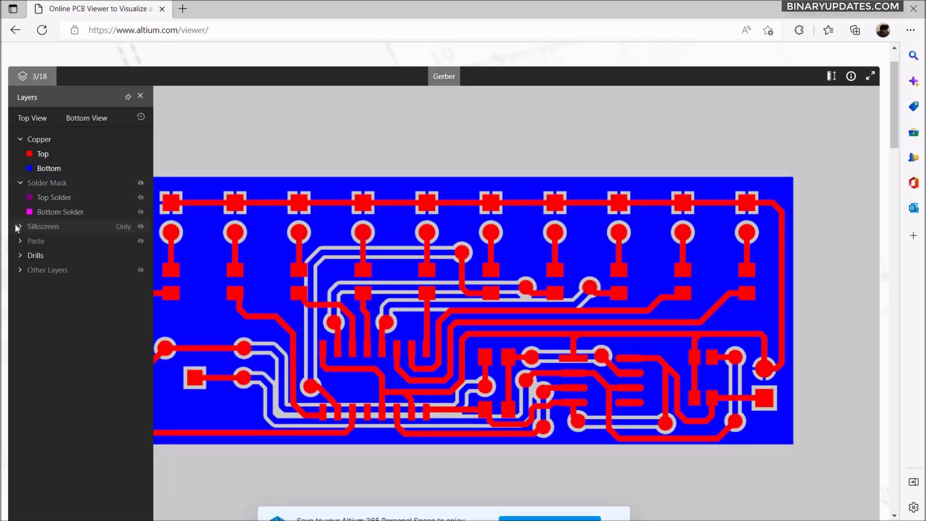
pyautogui.click(18, 225)
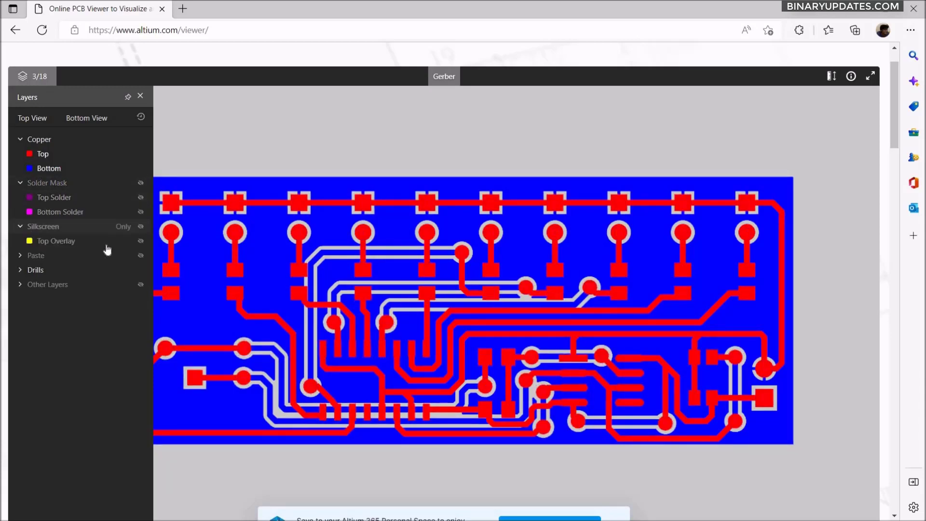
pyautogui.click(141, 226)
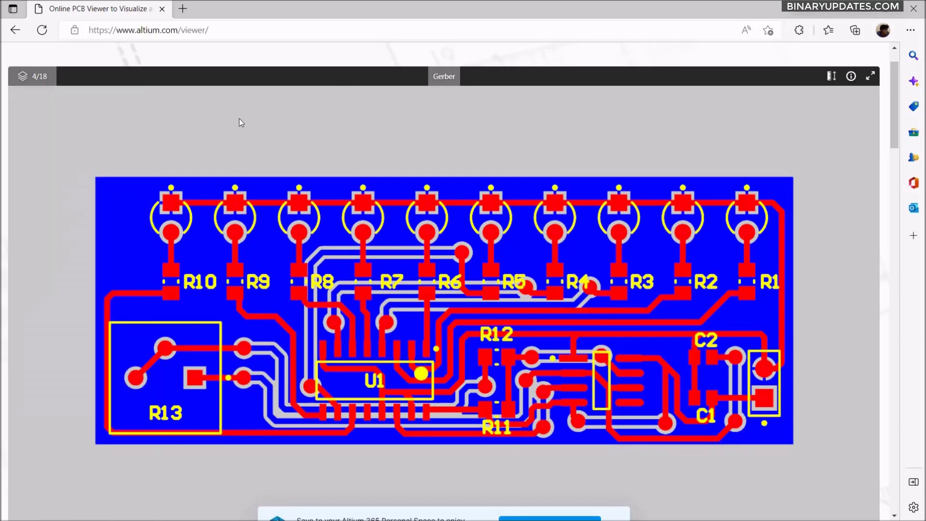
pyautogui.scroll(-1, 524, 298)
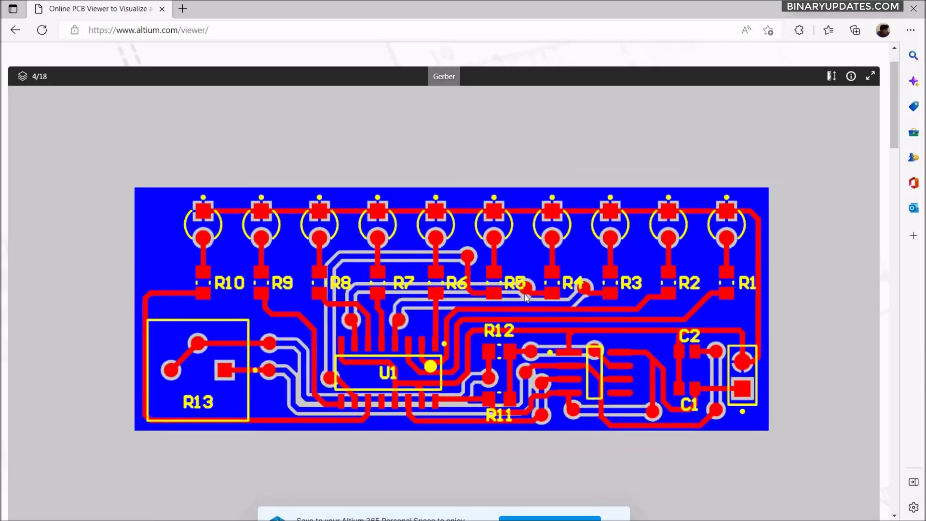